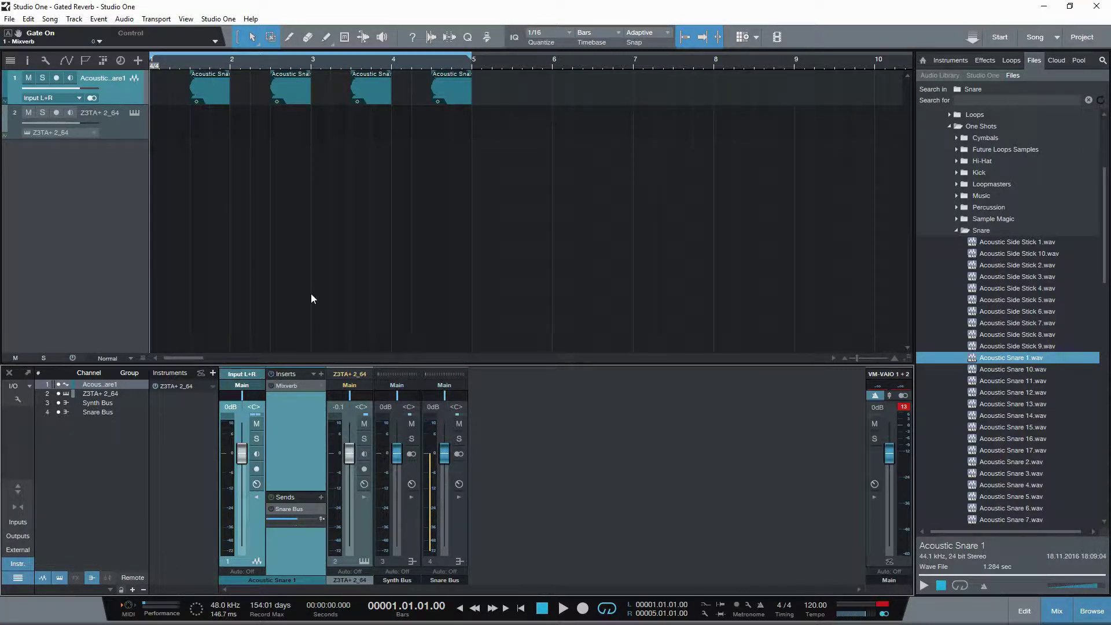
Listen to the snare loop without reverb and return the playback position to the song start
{"action": "key", "text": "space"}
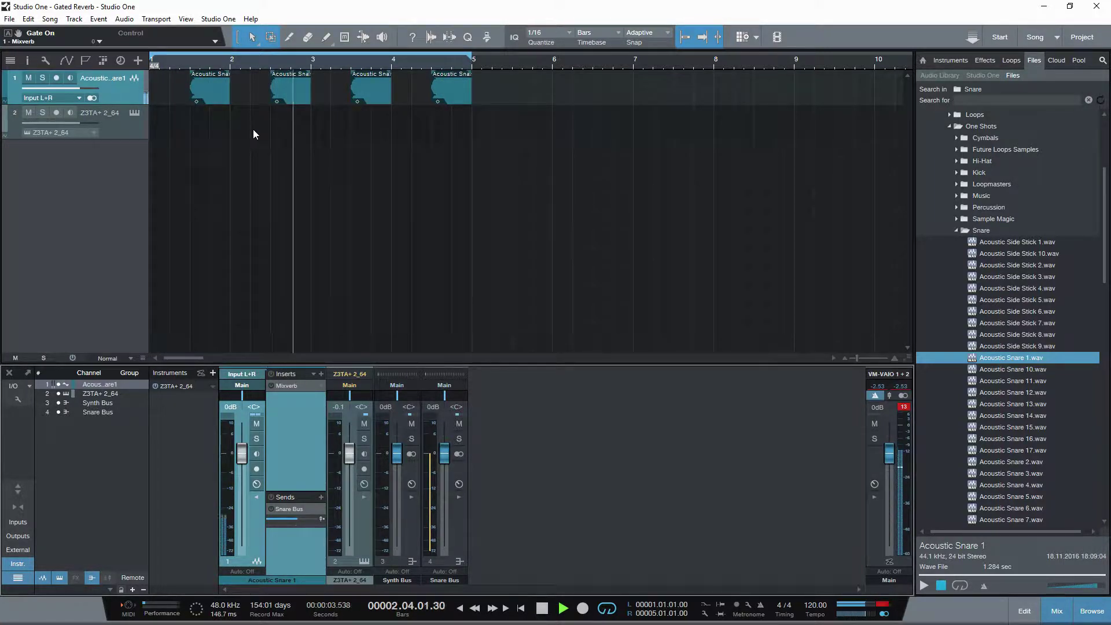
{"action": "key", "text": "space"}
{"action": "key", "text": "comma"}
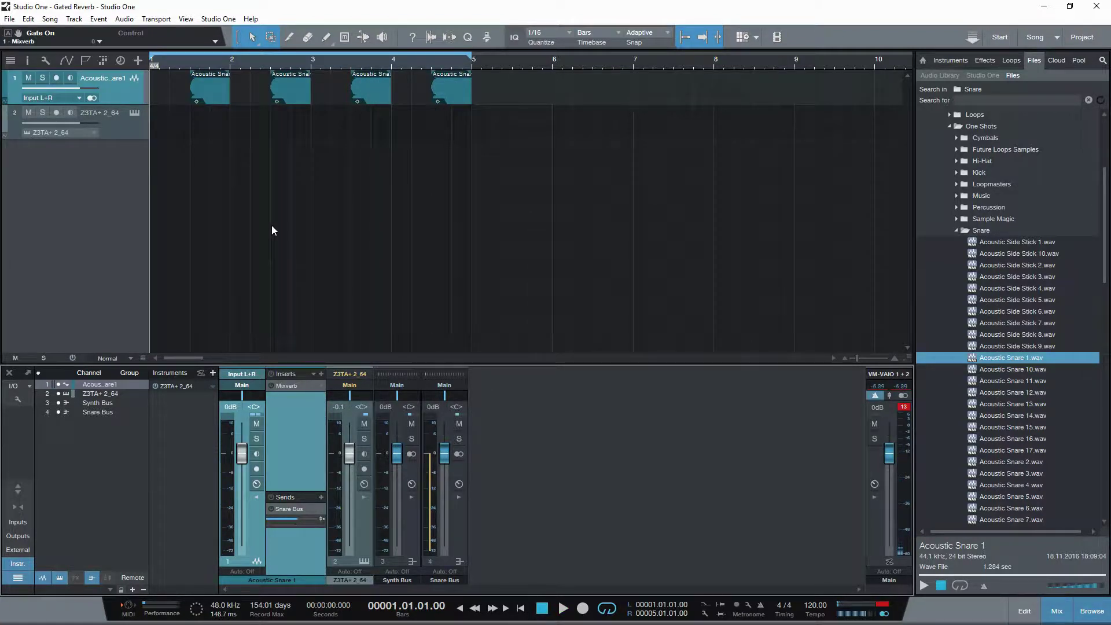
Activate and open the Mixverb on the Acoustic Snare 1 channel, and audition the snare loop with its ungated reverb
{"action": "double_click", "coordinate": [292, 389]}
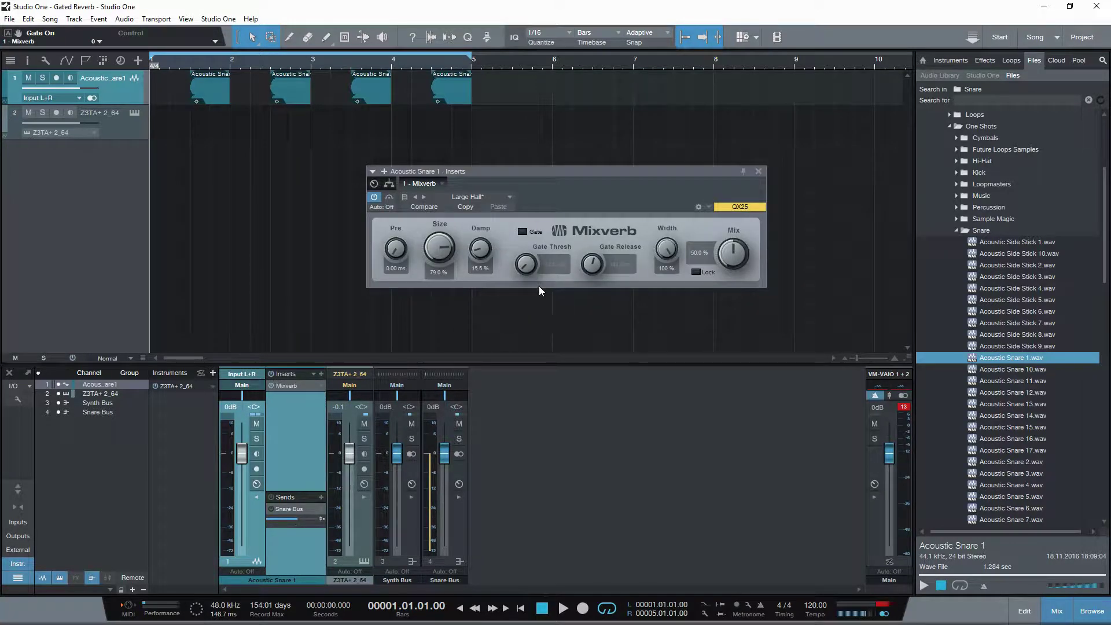
{"action": "key", "text": "space"}
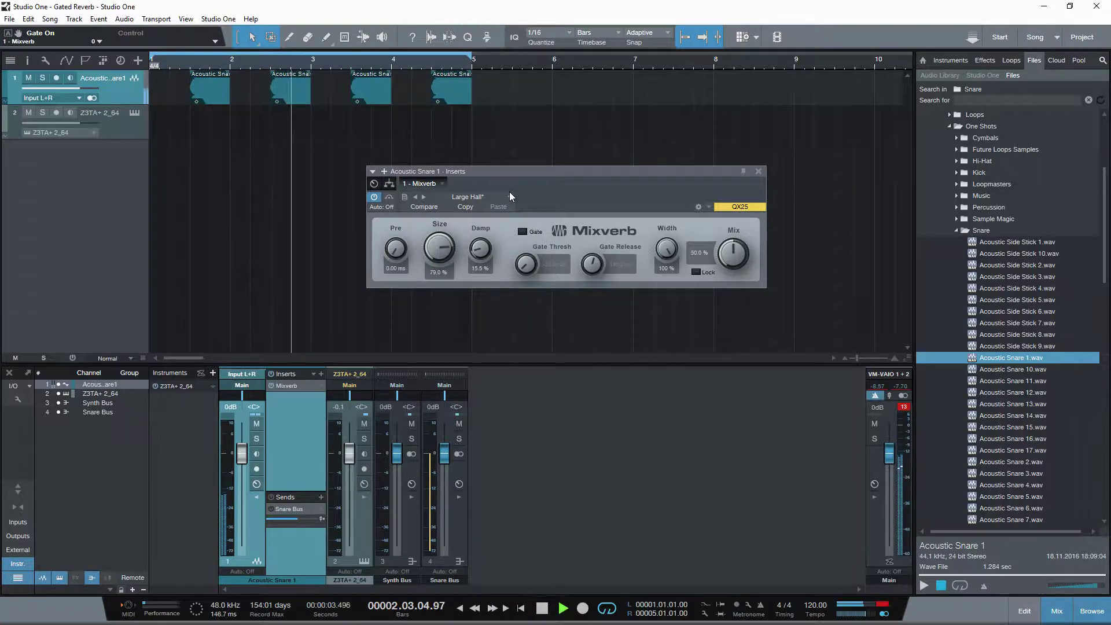
{"action": "key", "text": "space"}
{"action": "key", "text": "w"}
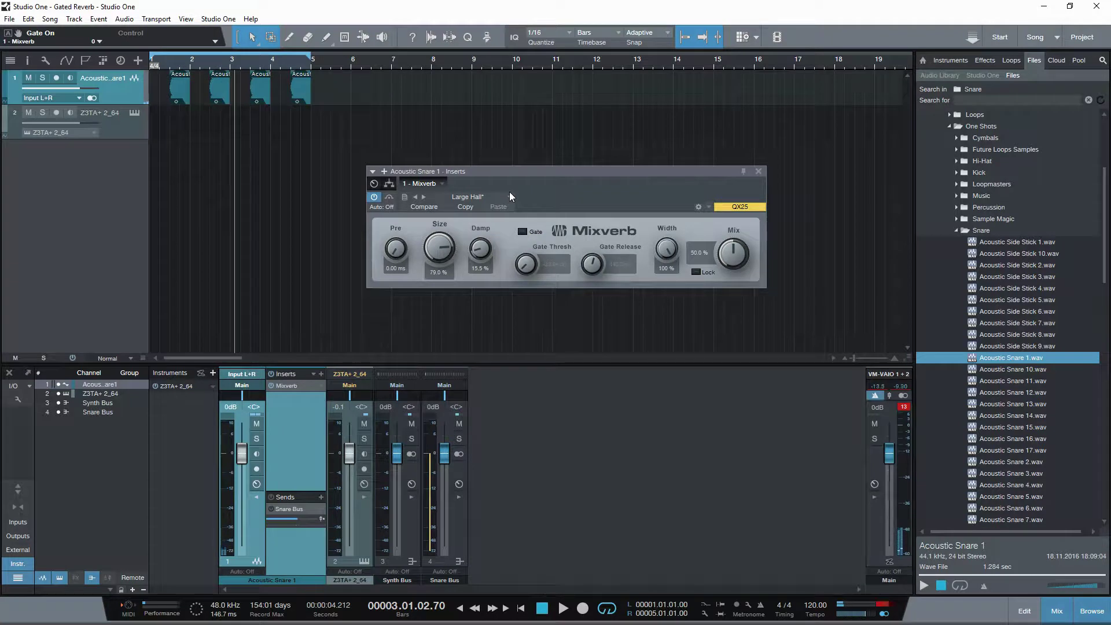
{"action": "key", "text": "comma"}
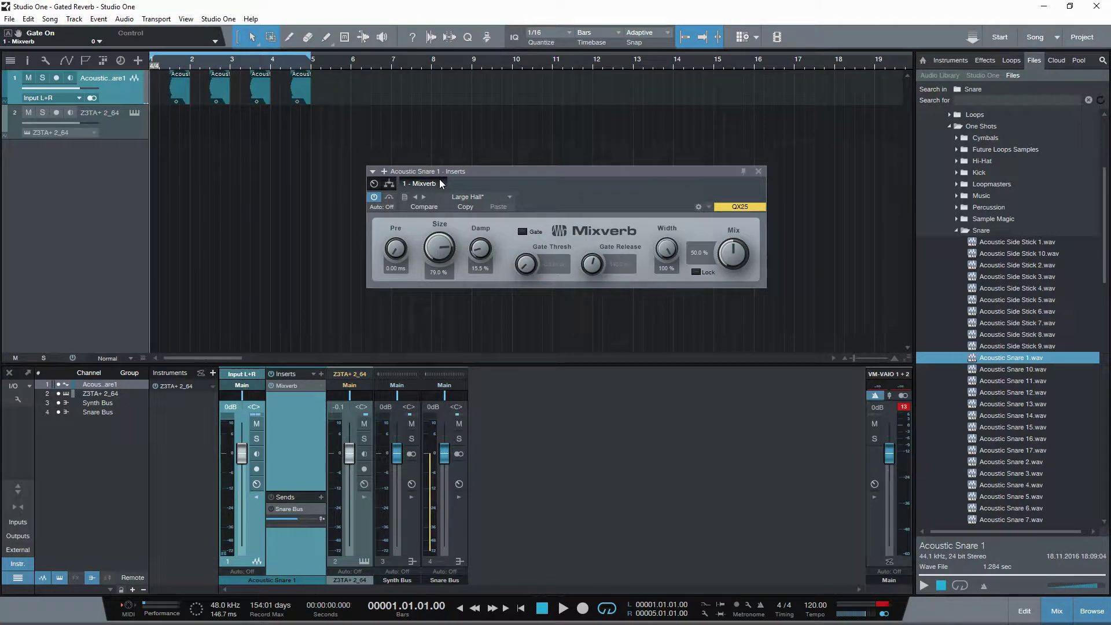
{"action": "key", "text": "space"}
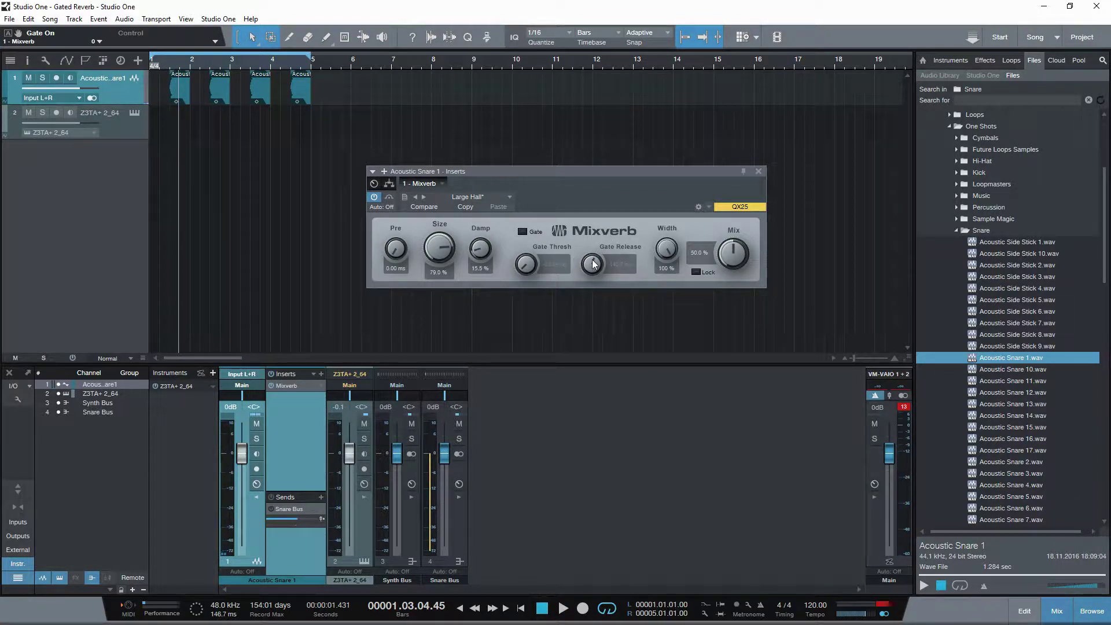
Enable the Mixverb's built-in gate and set its gate release to 250 ms while auditioning the snare loop
{"action": "left_click", "coordinate": [522, 231]}
{"action": "key", "text": "space"}
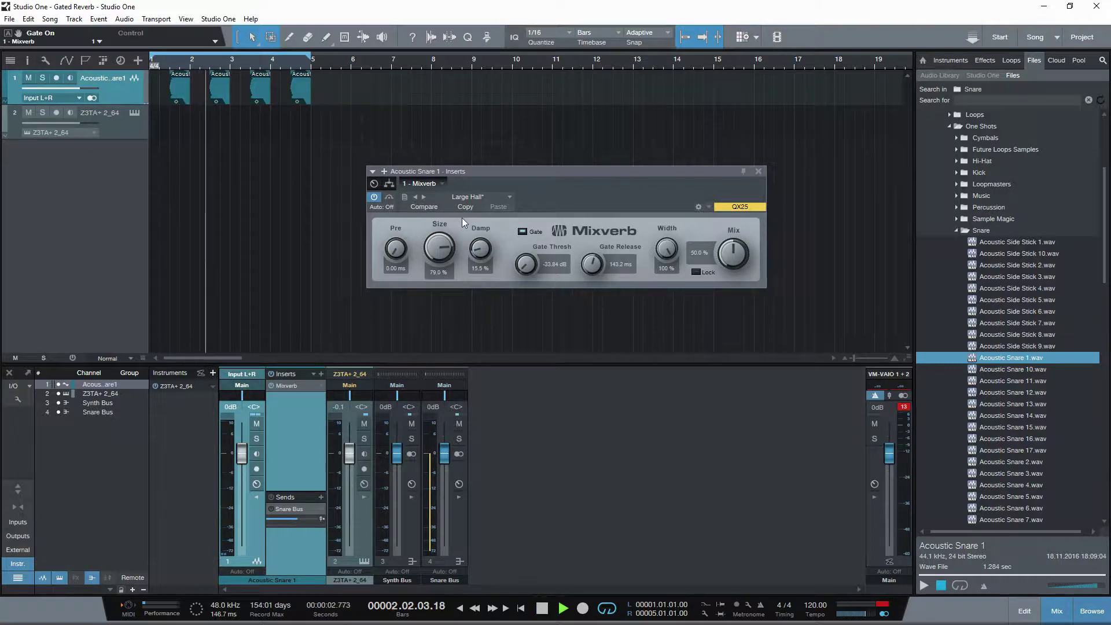
{"action": "left_click", "coordinate": [590, 267], "text": "ctrl"}
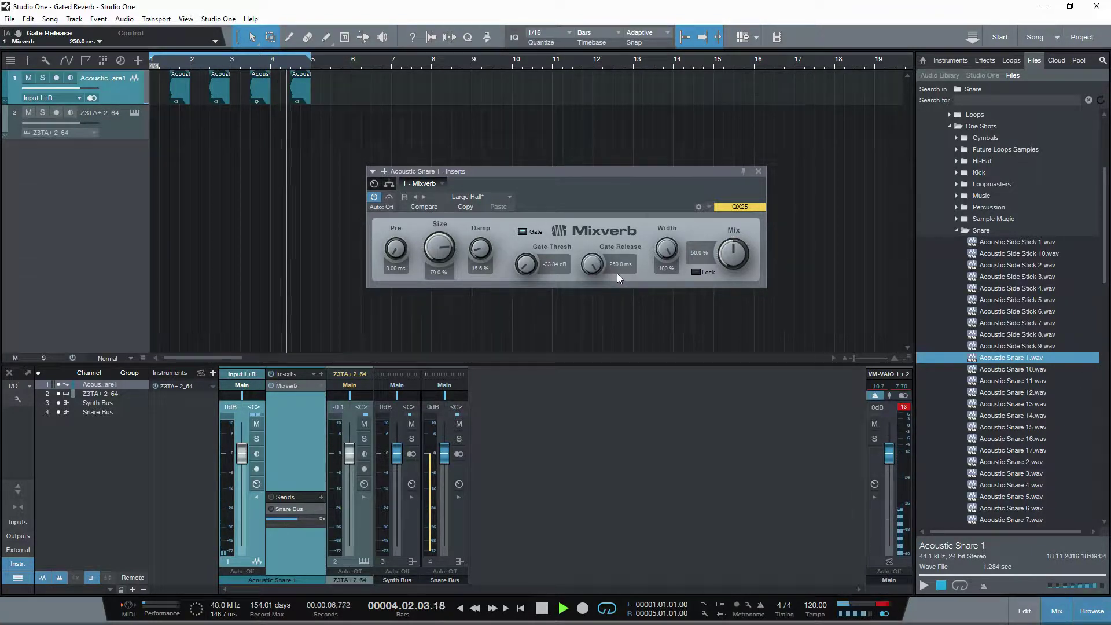
{"action": "key", "text": "space"}
Turn off the snare channel Mixverb's built-in gate and close the plug-in window
{"action": "left_click", "coordinate": [524, 232]}
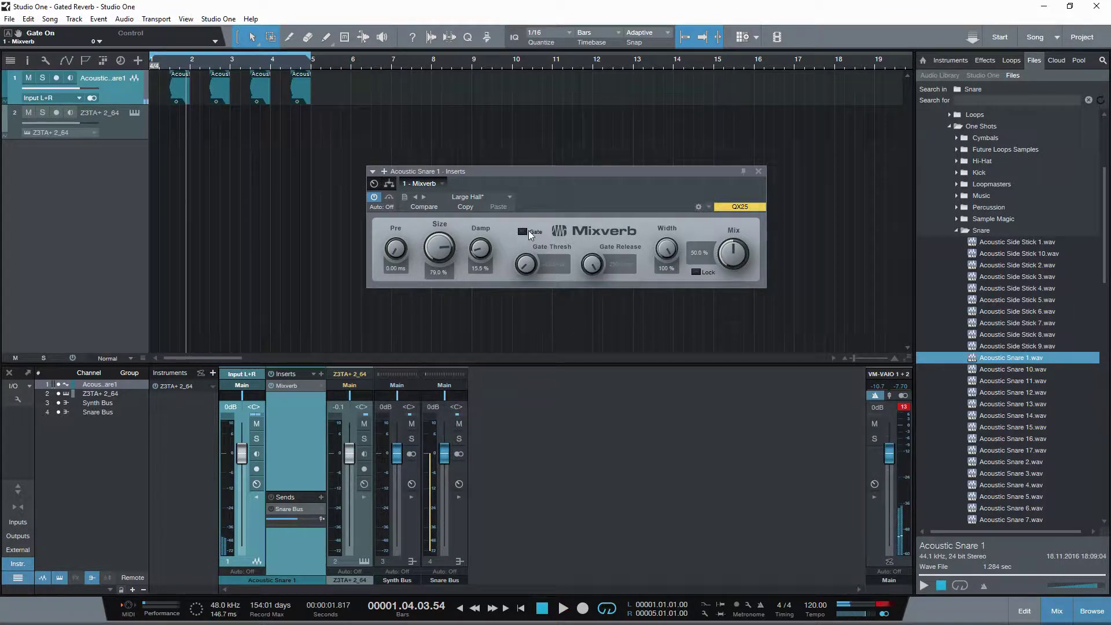
{"action": "left_click", "coordinate": [758, 171]}
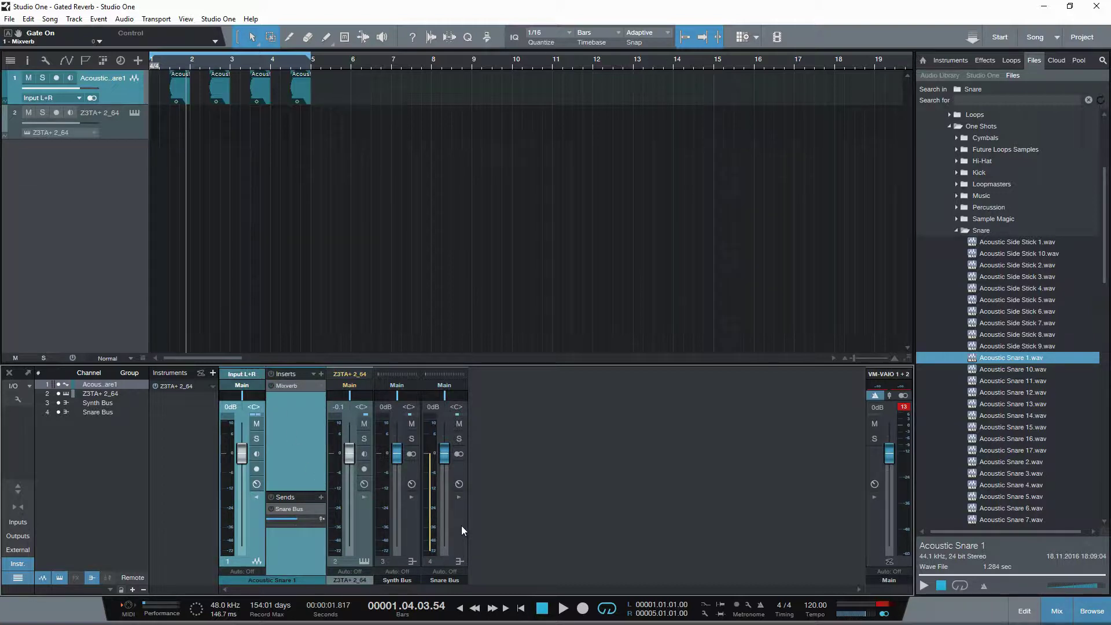
Show the Snare Bus effects, open its Mixverb, and play the snare loop
{"action": "left_click", "coordinate": [458, 496]}
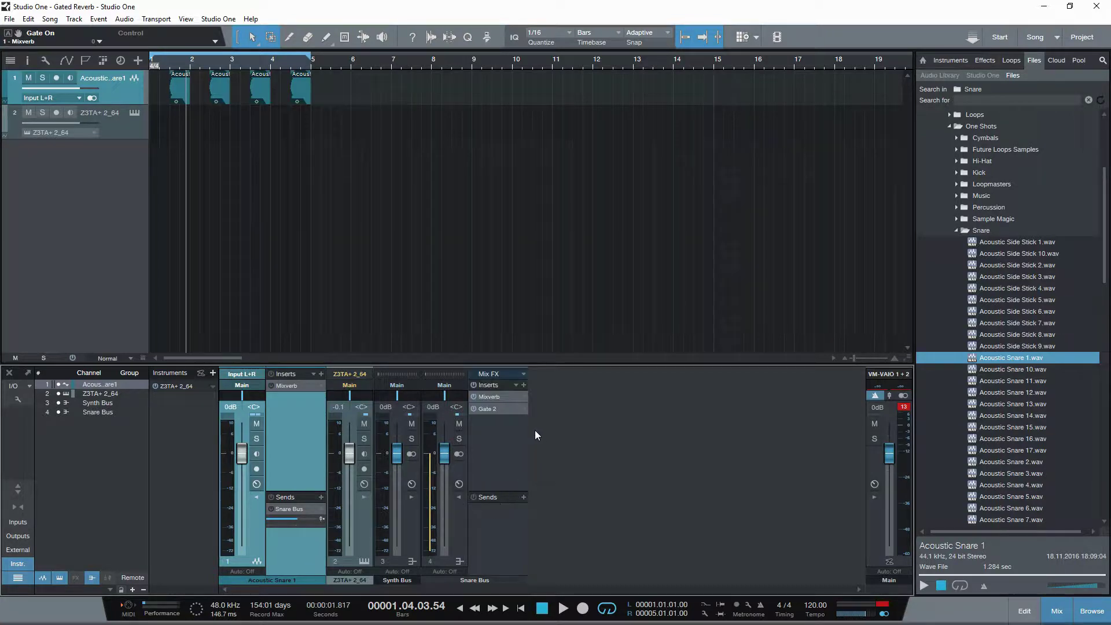
{"action": "left_click", "coordinate": [498, 396]}
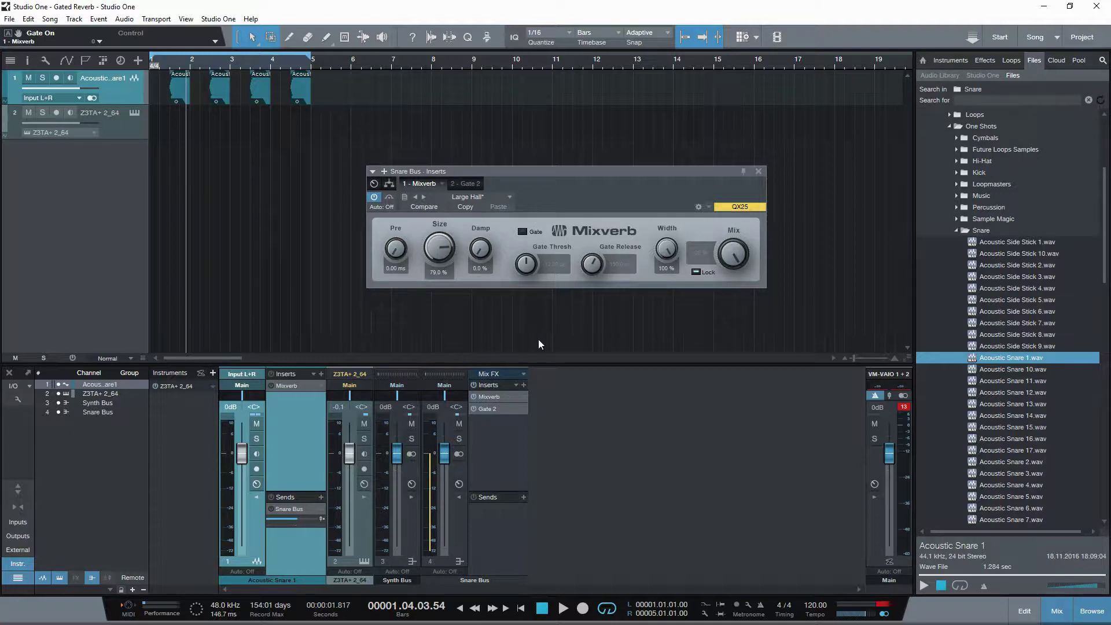
{"action": "key", "text": "space"}
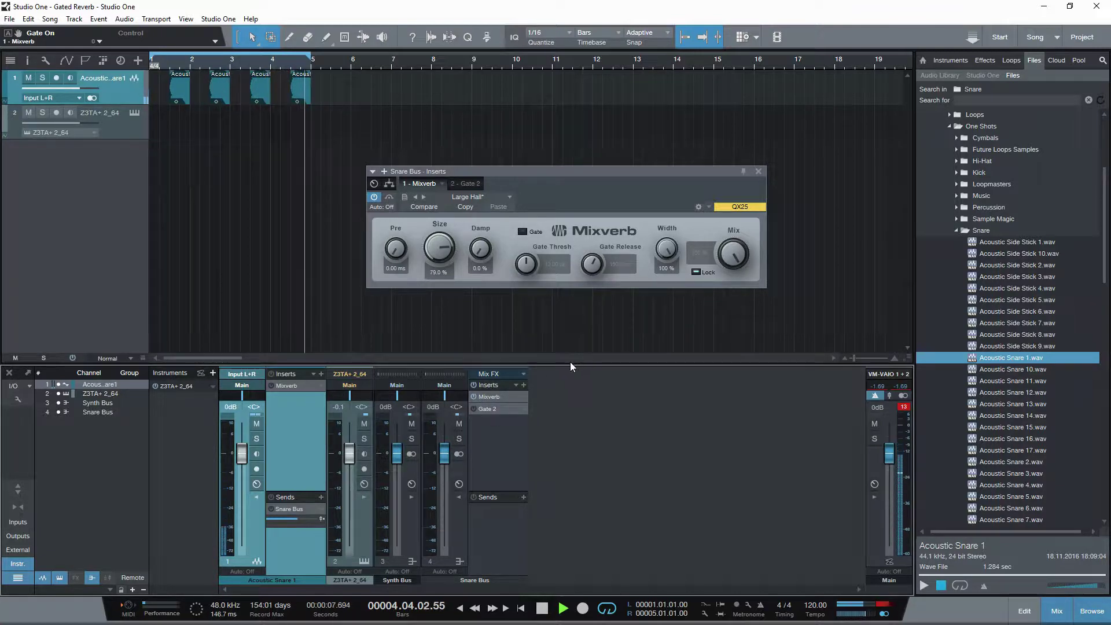
{"action": "key", "text": "space"}
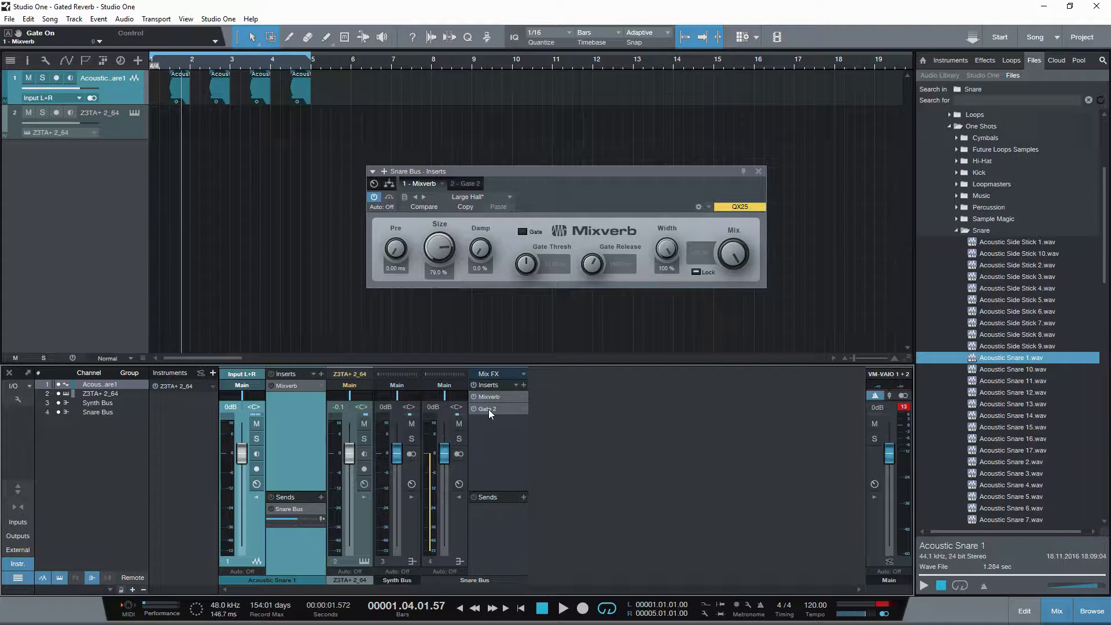
Bypass the Gate on the Snare Bus, enable the snare's send to that bus, and audition the ungated reverb
{"action": "left_click", "coordinate": [466, 183]}
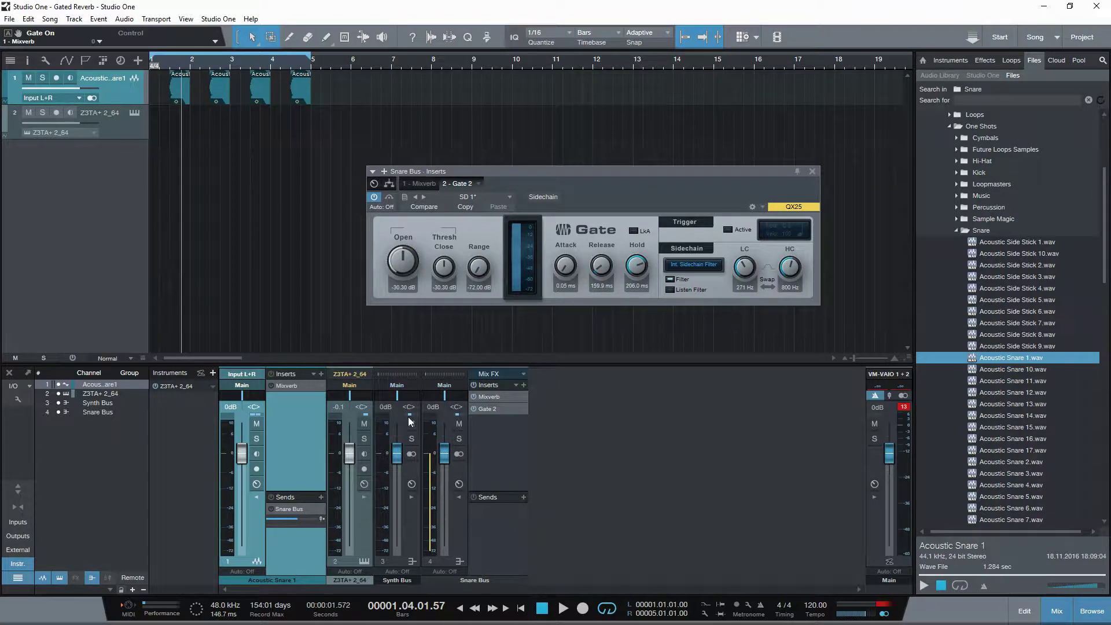
{"action": "left_click", "coordinate": [375, 196]}
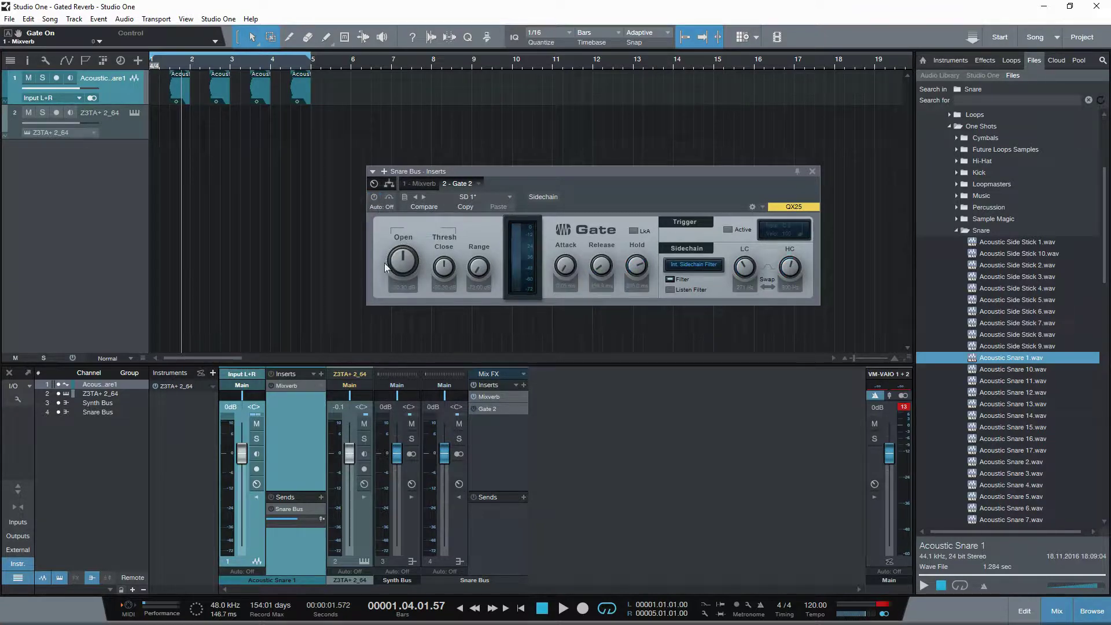
{"action": "left_click", "coordinate": [272, 510]}
{"action": "key", "text": "space"}
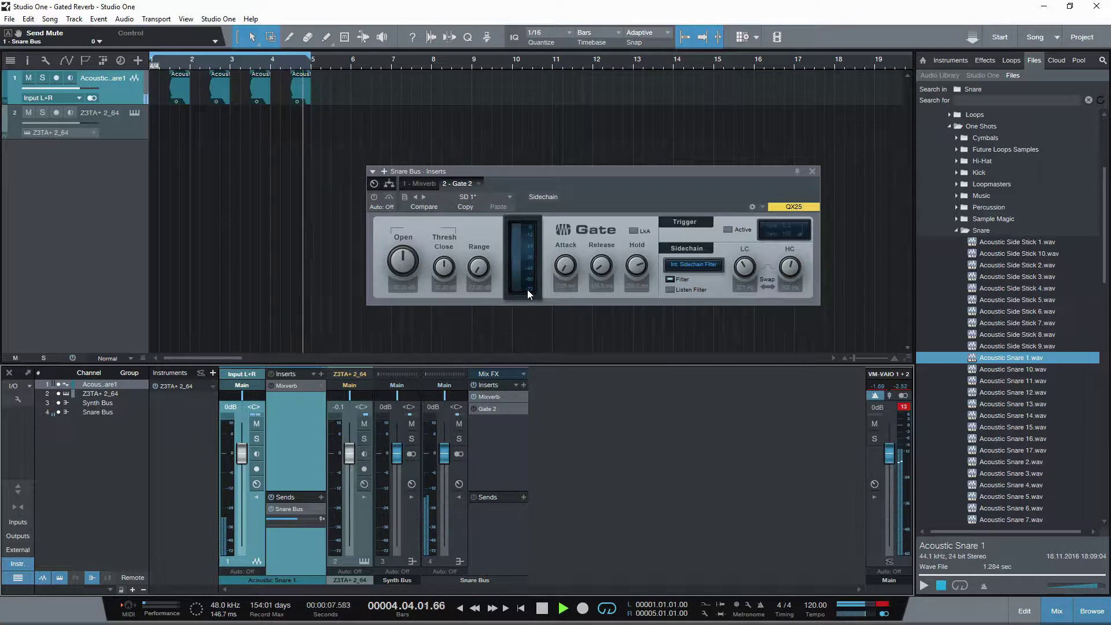
{"action": "key", "text": "space"}
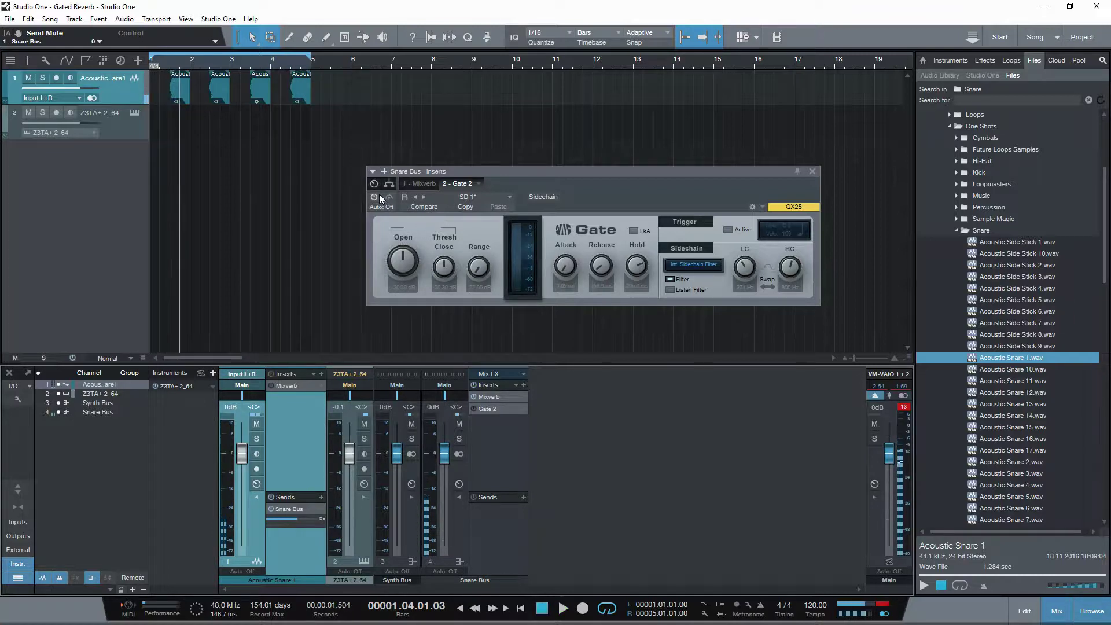
Reactivate the Gate on the Snare Bus and audition the gated reverb on the snare loop
{"action": "left_click", "coordinate": [375, 197]}
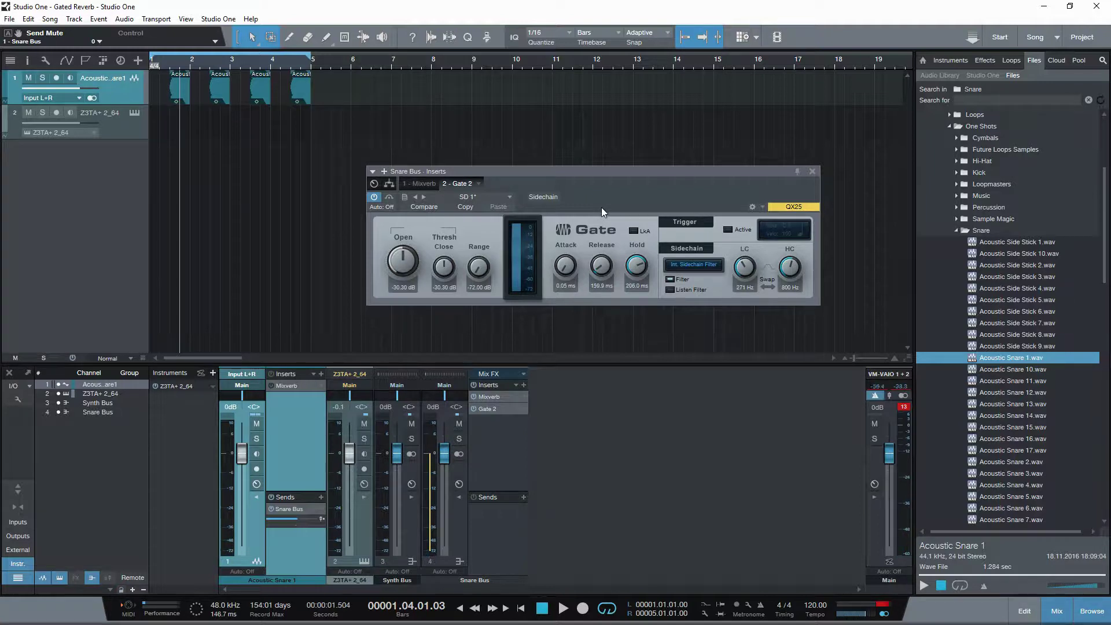
{"action": "key", "text": "space"}
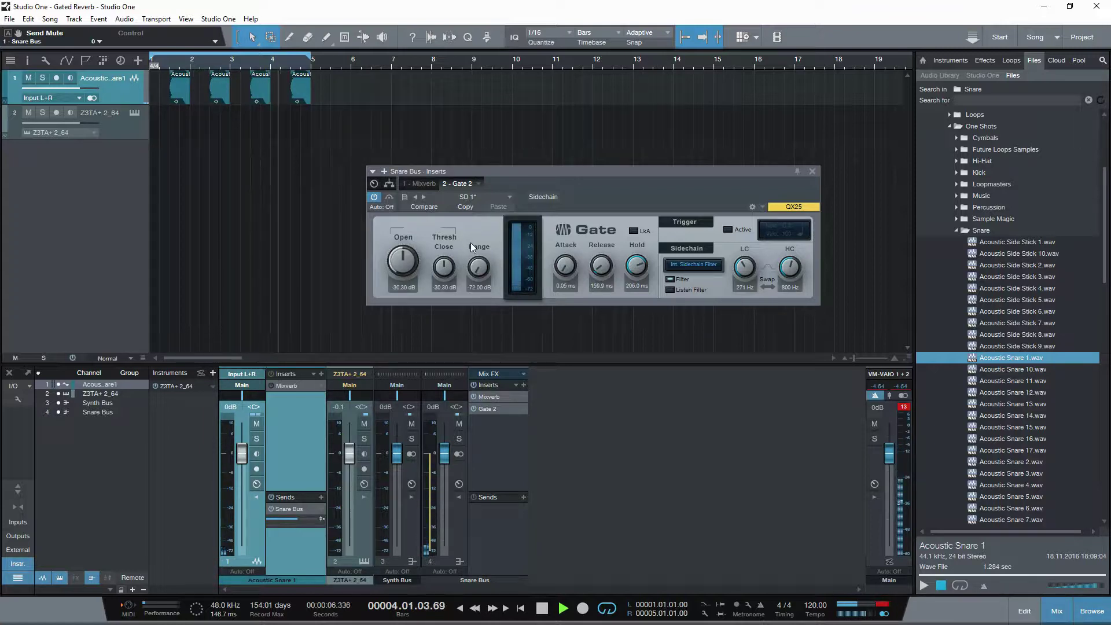
{"action": "key", "text": "space"}
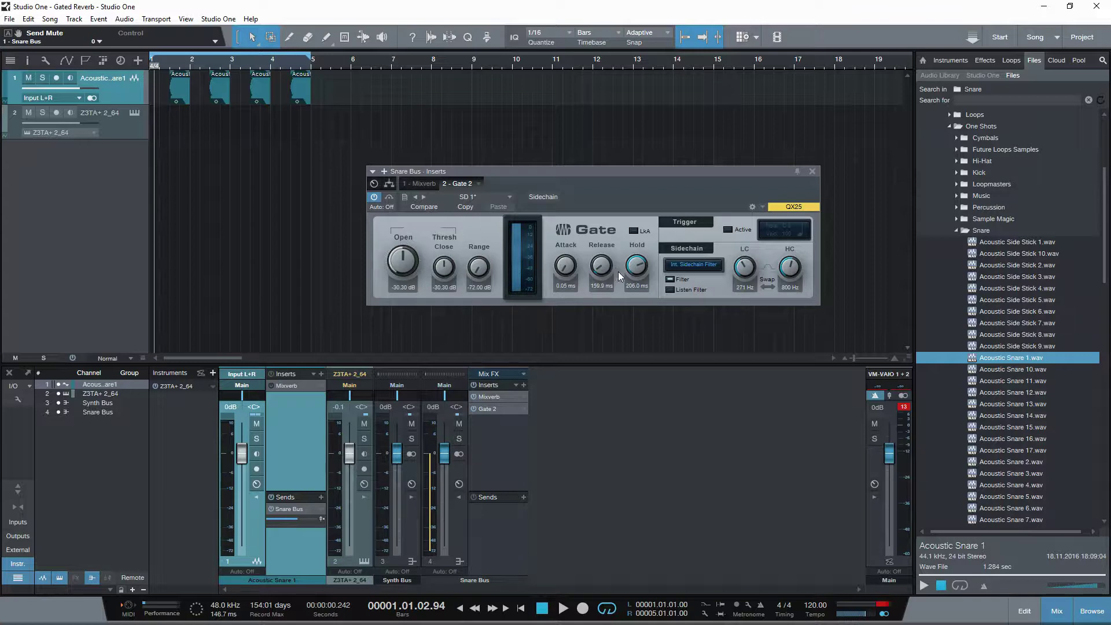
Audition the Gate's hold time at 427.9 ms and 7.02 ms during playback, and bring it back to 206.0 ms
{"action": "key", "text": "space"}
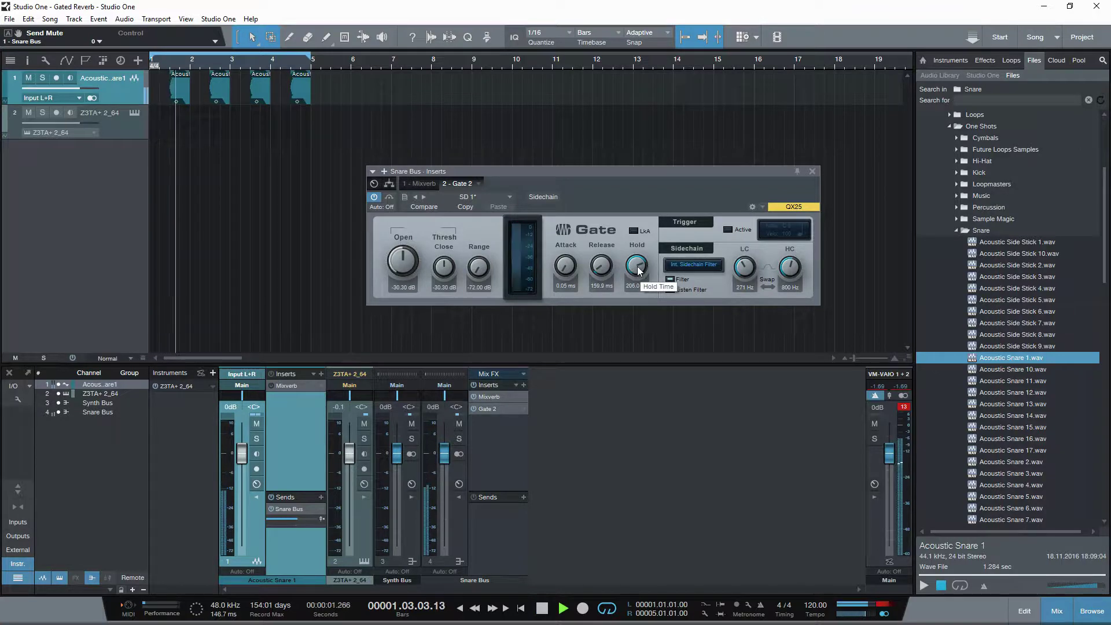
{"action": "left_click_drag", "start_coordinate": [633, 272], "coordinate": [636, 260]}
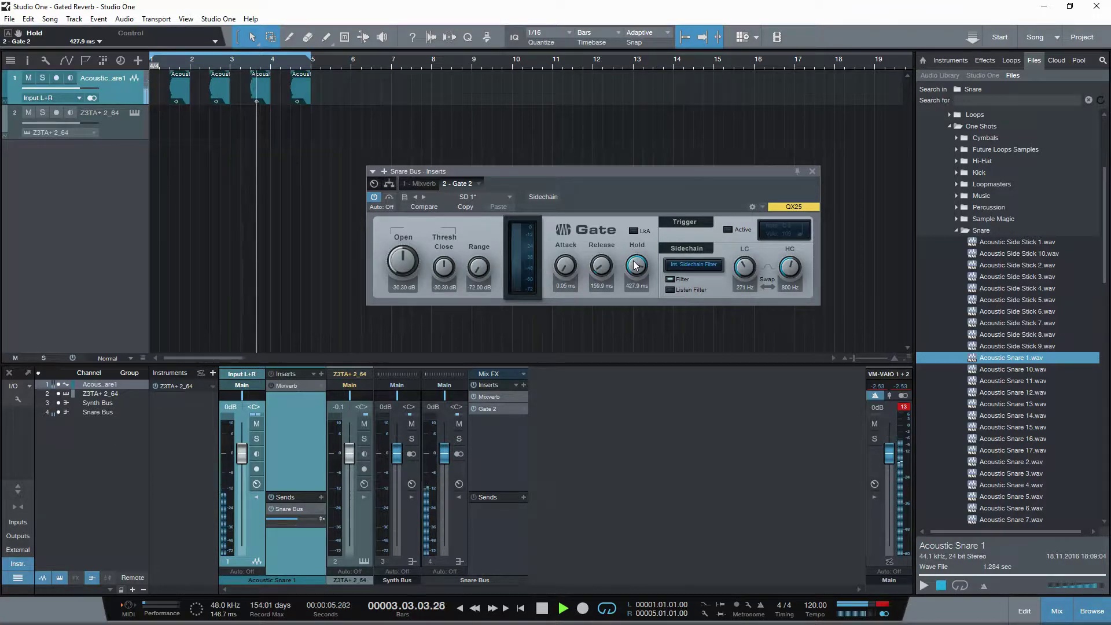
{"action": "left_click_drag", "start_coordinate": [635, 266], "coordinate": [631, 299]}
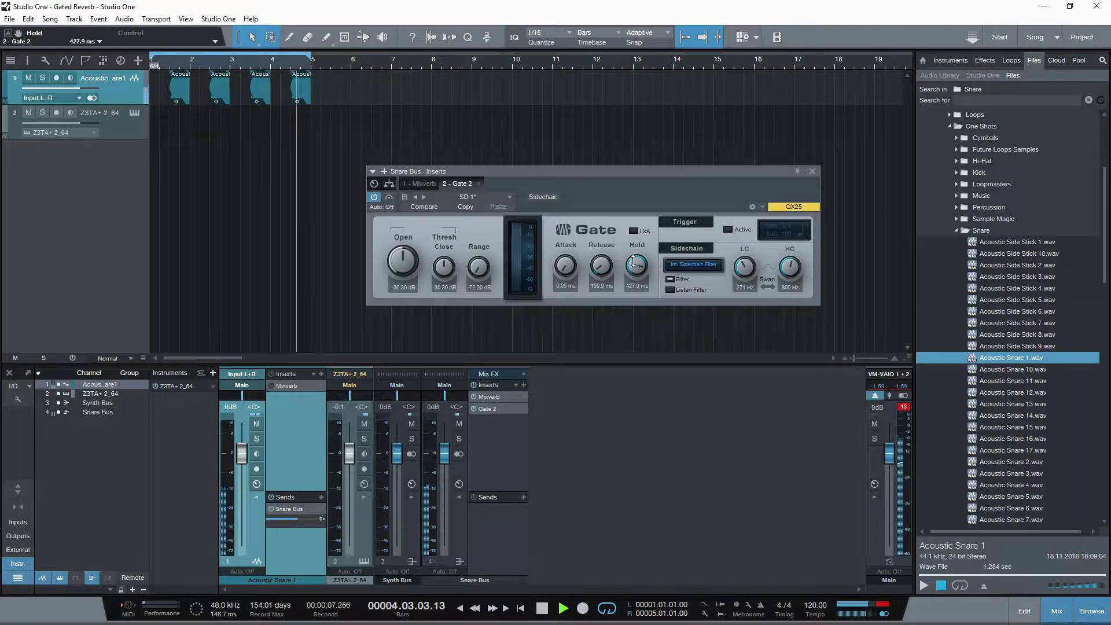
{"action": "scroll", "coordinate": [632, 282], "scroll_direction": "down", "scroll_amount": 3}
{"action": "scroll", "coordinate": [634, 285], "scroll_direction": "down", "scroll_amount": 2}
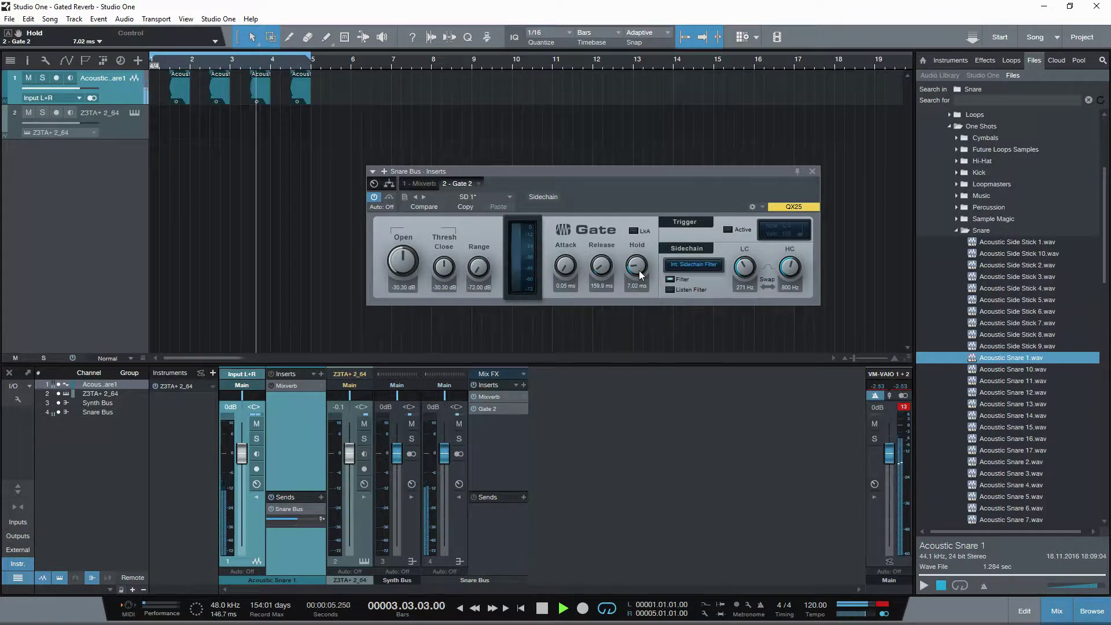
{"action": "scroll", "coordinate": [638, 273], "scroll_direction": "up", "scroll_amount": 3}
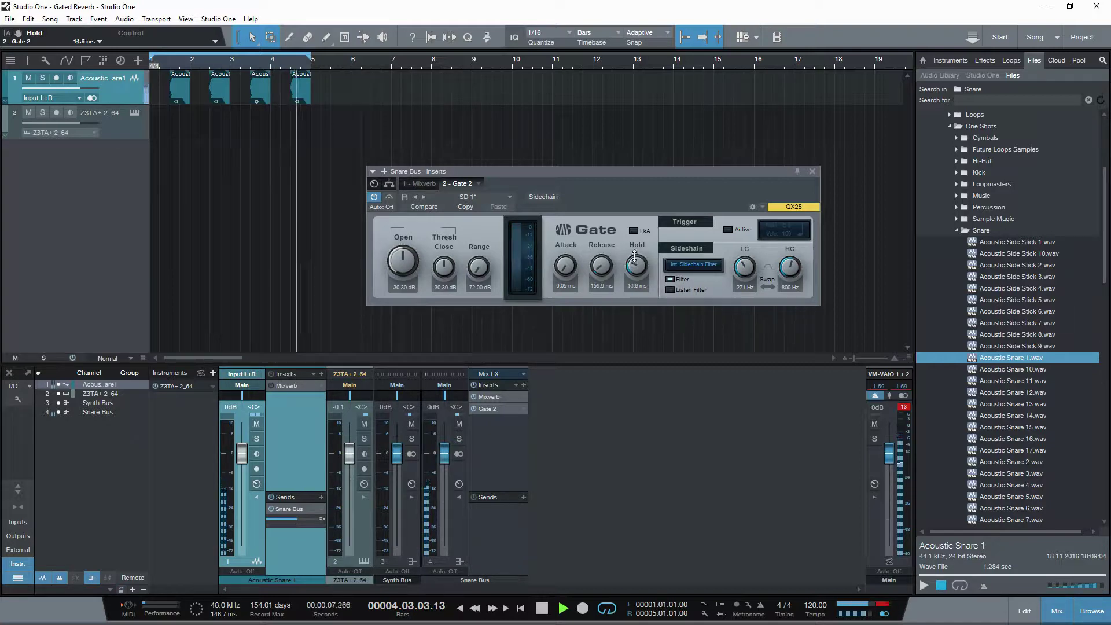
{"action": "scroll", "coordinate": [637, 271], "scroll_direction": "up", "scroll_amount": 4}
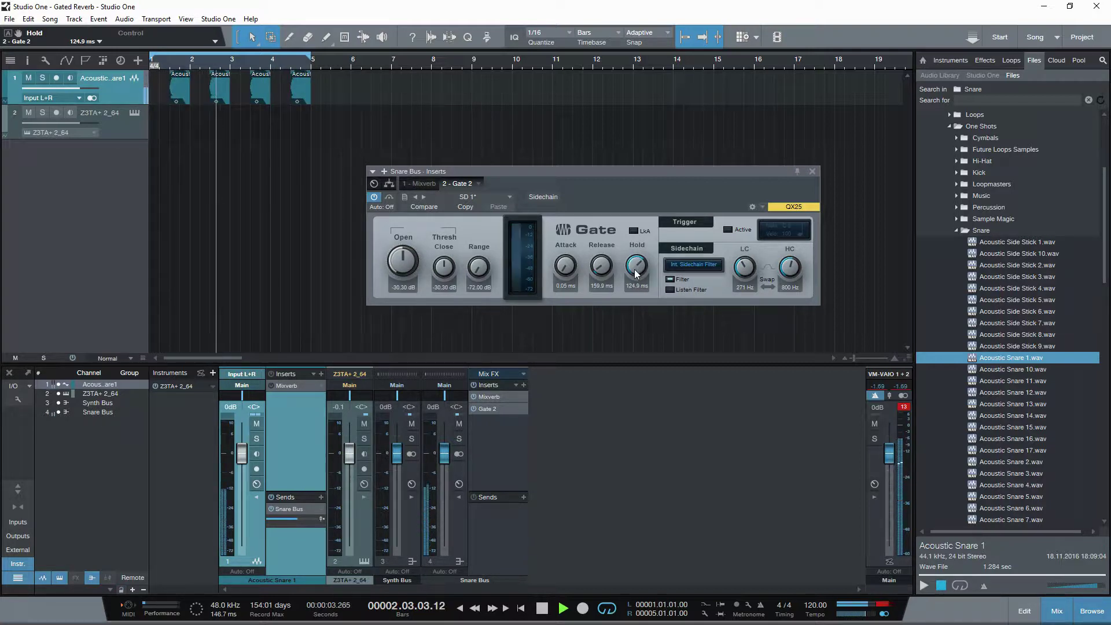
{"action": "scroll", "coordinate": [638, 272], "scroll_direction": "up", "scroll_amount": 2}
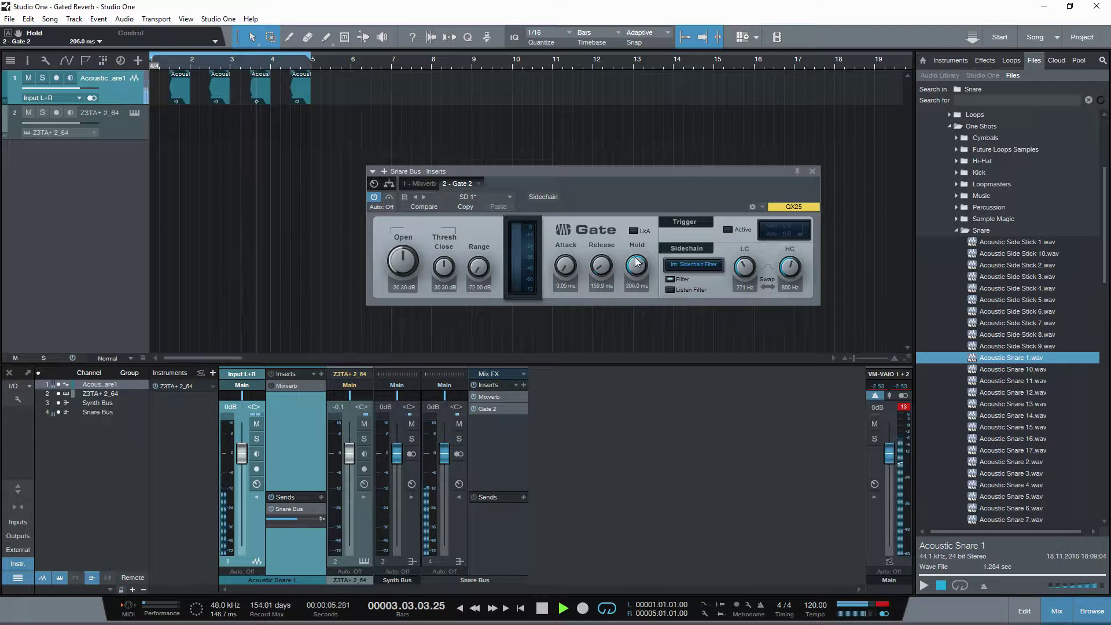
Set the Gate's release to about 388.7 ms and its hold to 104.6 ms during playback, and stop the song
{"action": "scroll", "coordinate": [599, 270], "scroll_direction": "up", "scroll_amount": 4}
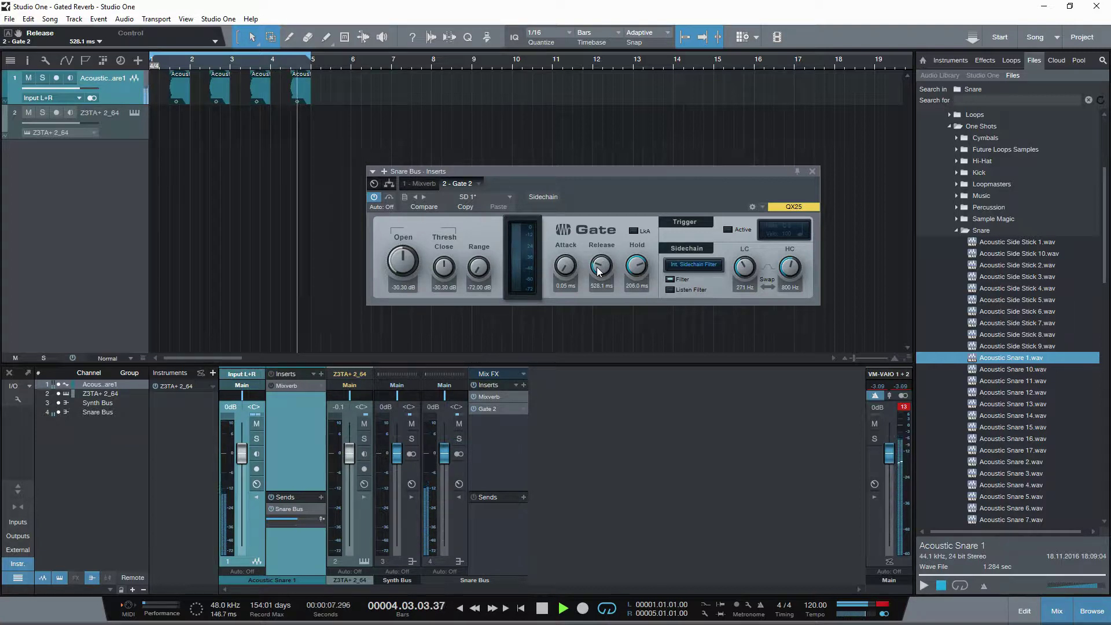
{"action": "scroll", "coordinate": [601, 267], "scroll_direction": "down", "scroll_amount": 3}
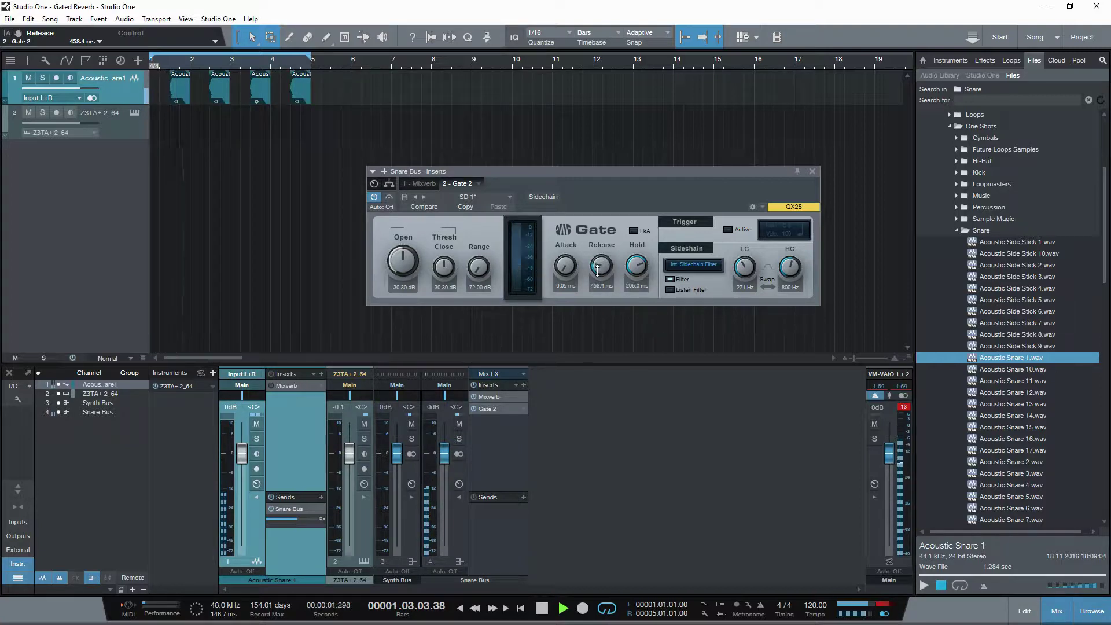
{"action": "scroll", "coordinate": [636, 268], "scroll_direction": "down", "scroll_amount": 3}
{"action": "scroll", "coordinate": [632, 268], "scroll_direction": "down", "scroll_amount": 1}
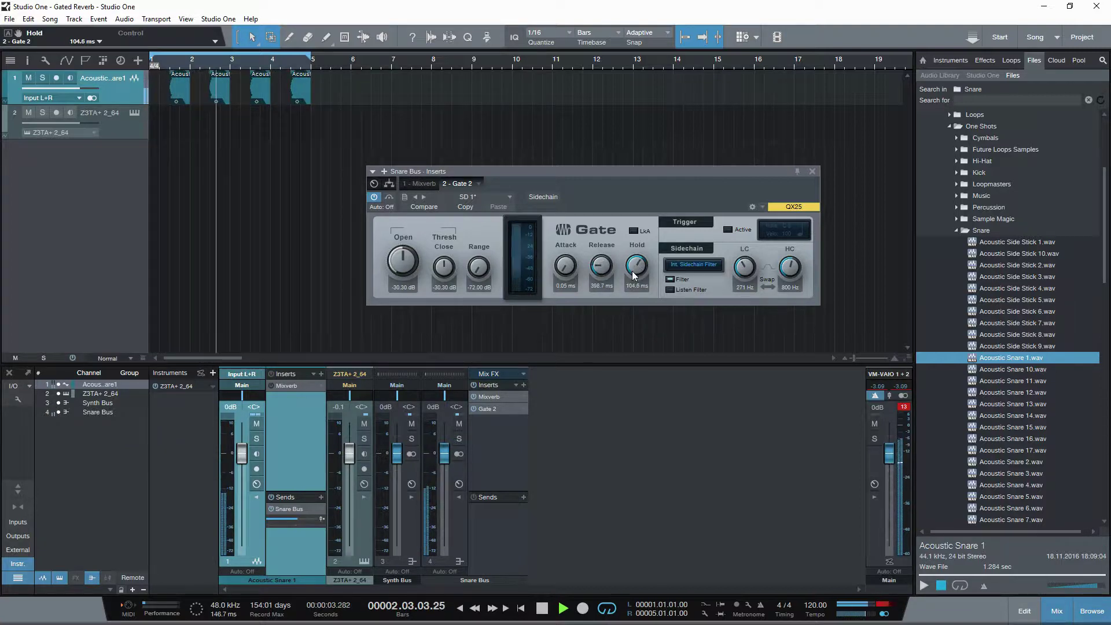
{"action": "key", "text": "space"}
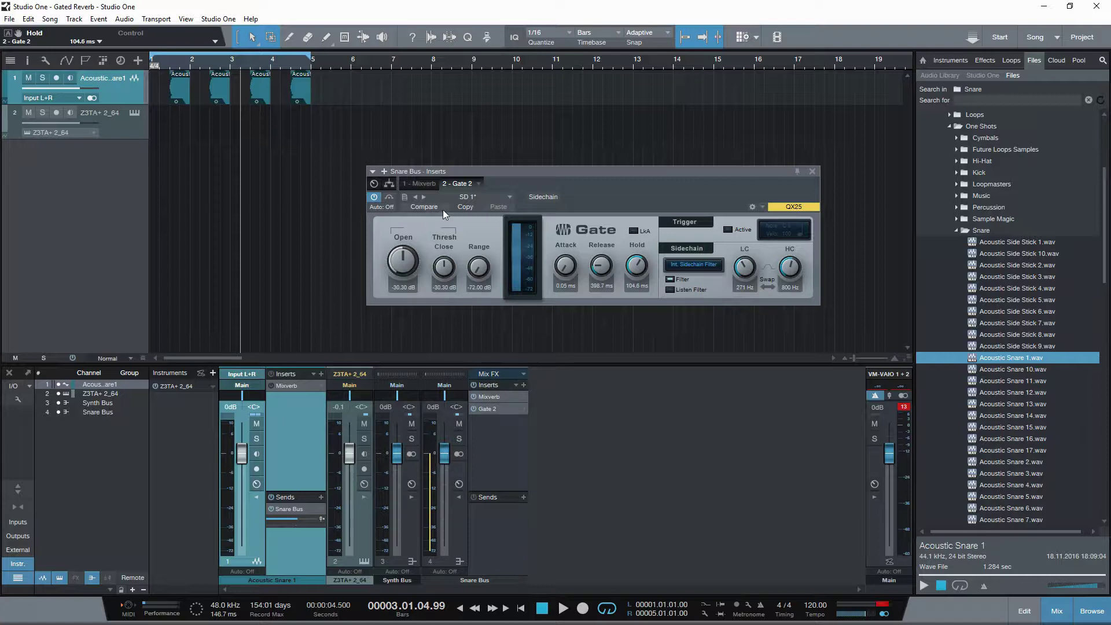
Show the Mixverb settings on the Snare Bus
{"action": "left_click", "coordinate": [423, 184]}
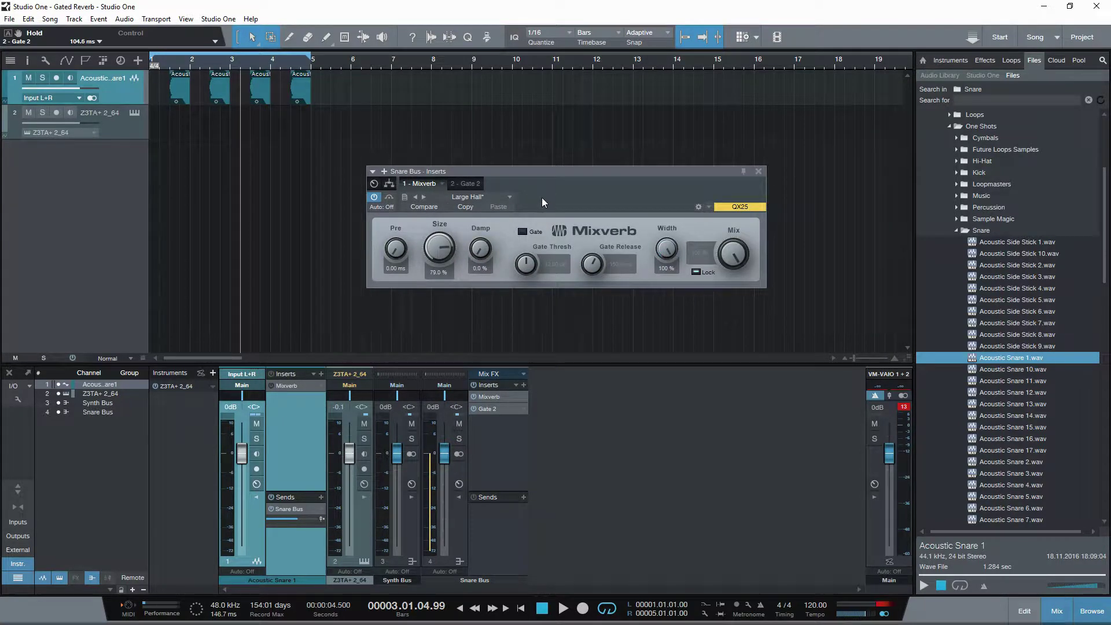
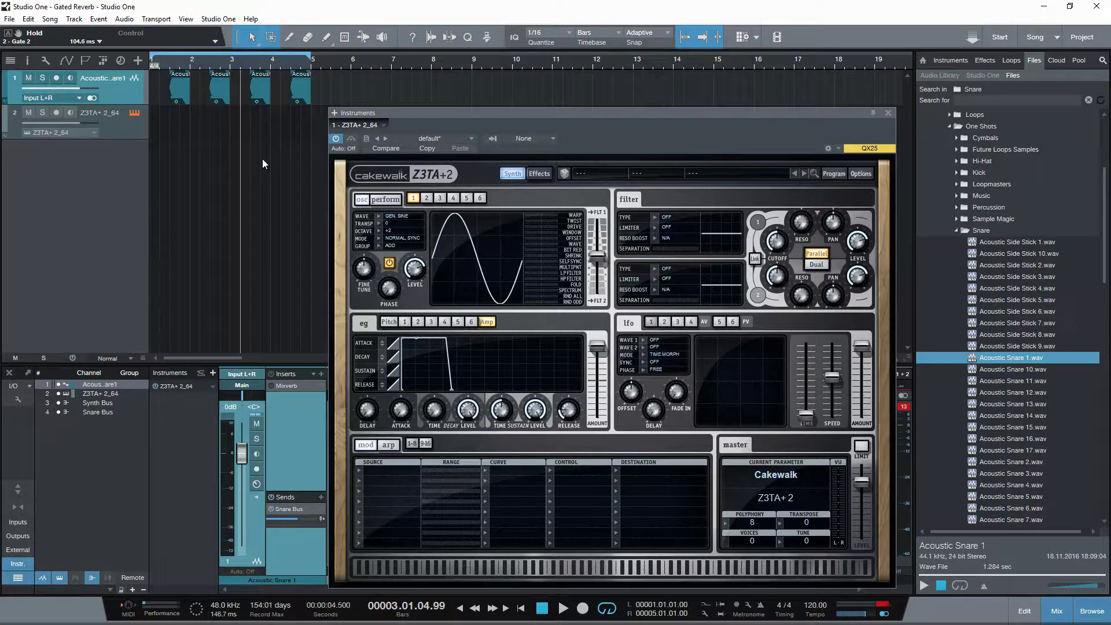
Review the Z3TA+ 2 synth and effects settings, and close the instrument window
{"action": "mouse_move", "coordinate": [603, 251]}
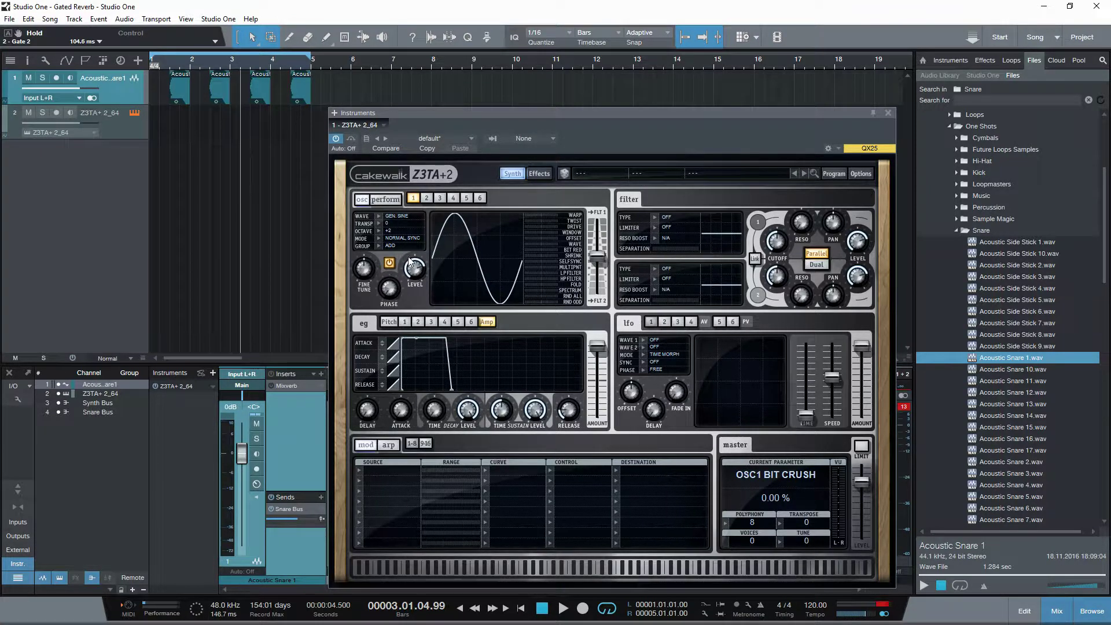
{"action": "mouse_move", "coordinate": [414, 266]}
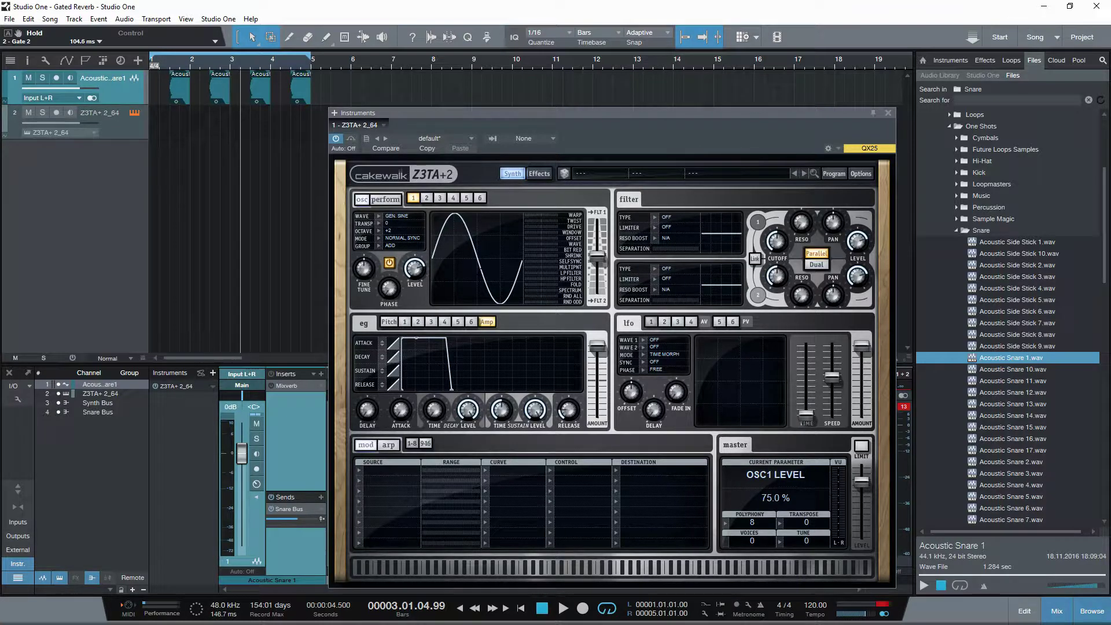
{"action": "left_click", "coordinate": [540, 175]}
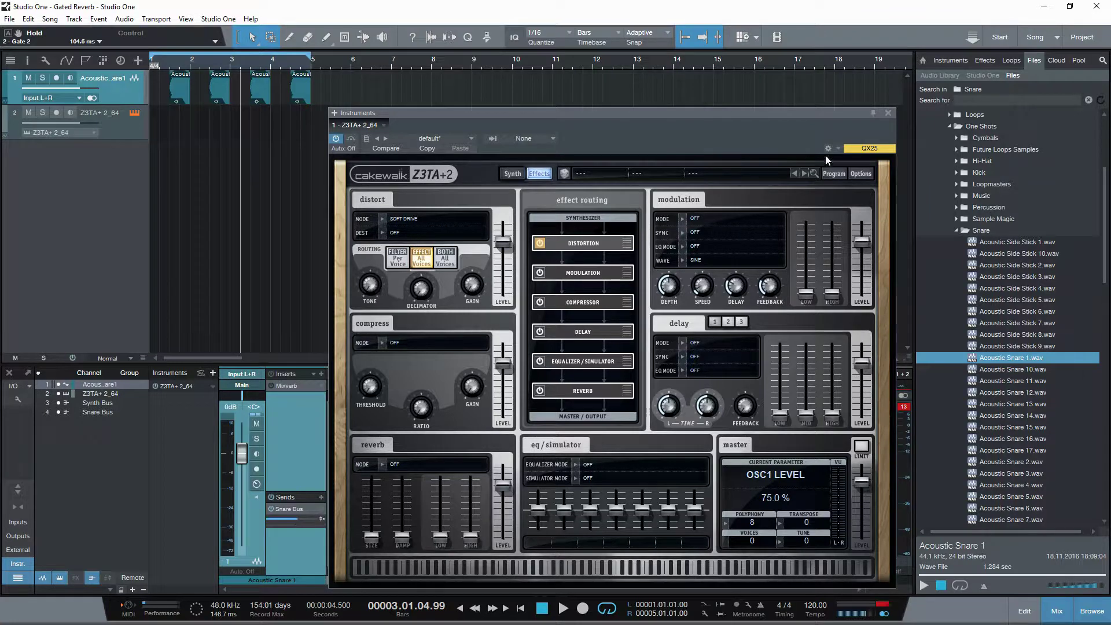
{"action": "left_click", "coordinate": [888, 113]}
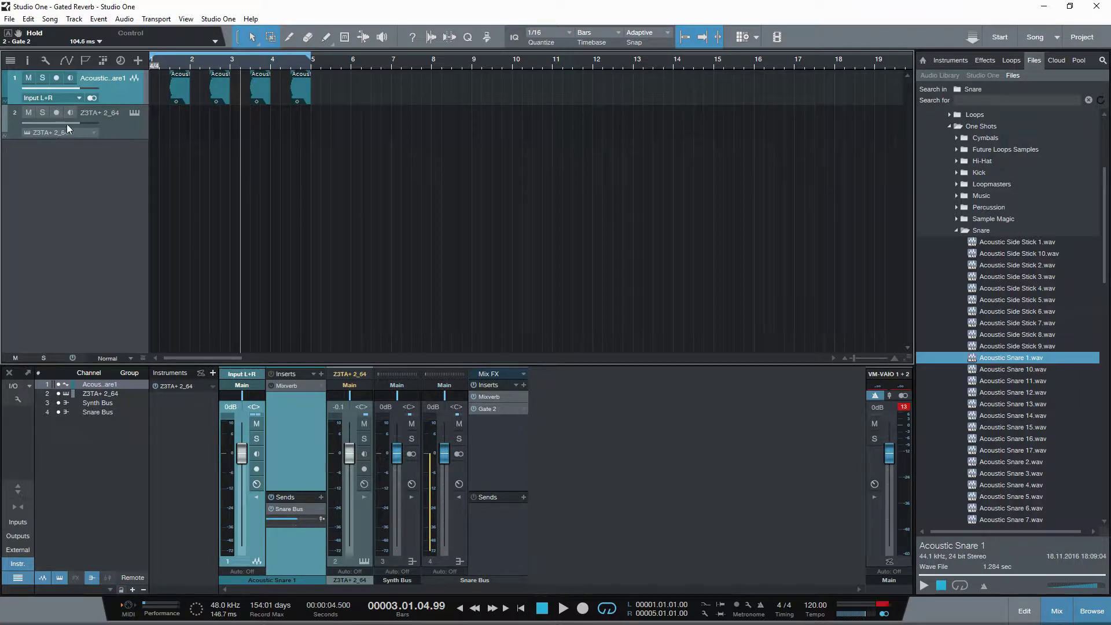
Turn on monitoring for the Z3TA+ 2 track, and expand only the Z3TA+ 2 and Synth Bus channels in the mixer
{"action": "double_click", "coordinate": [27, 117]}
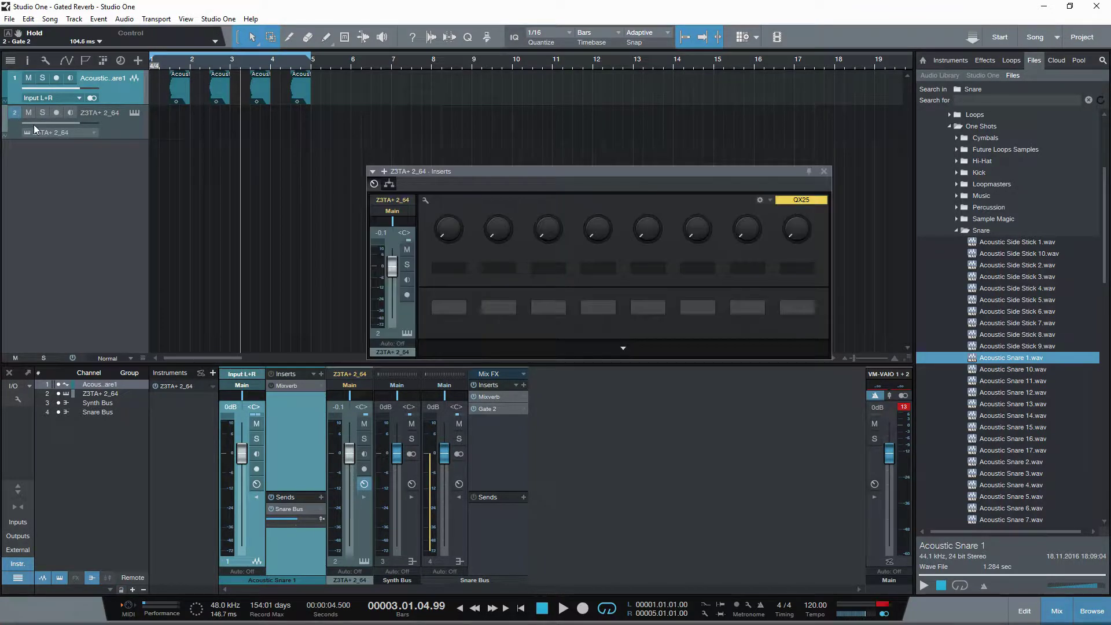
{"action": "left_click", "coordinate": [71, 112]}
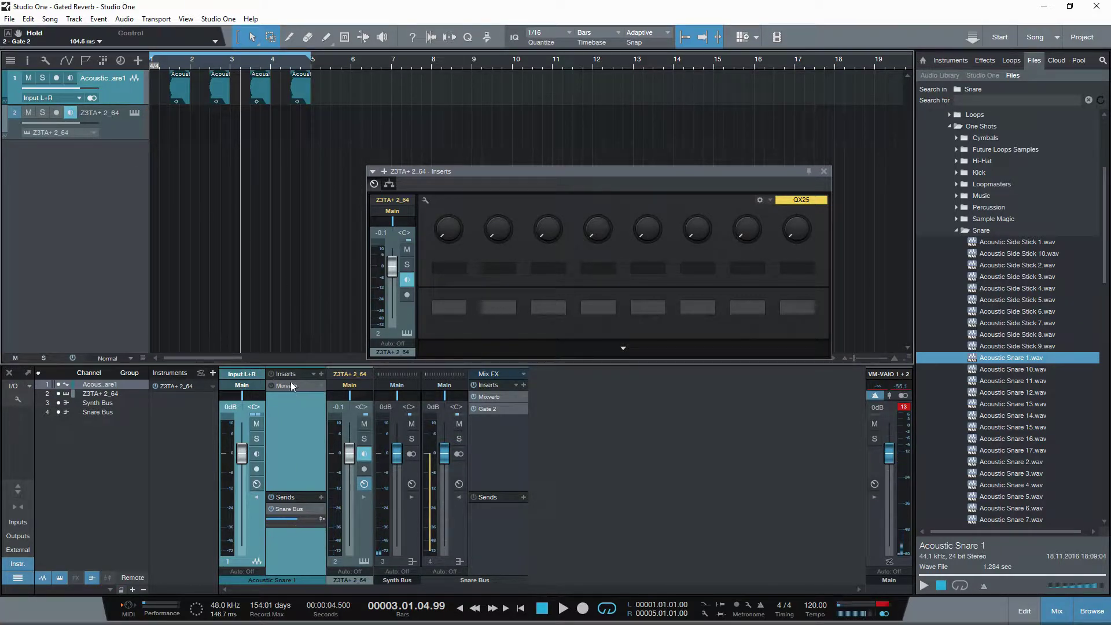
{"action": "left_click", "coordinate": [257, 497]}
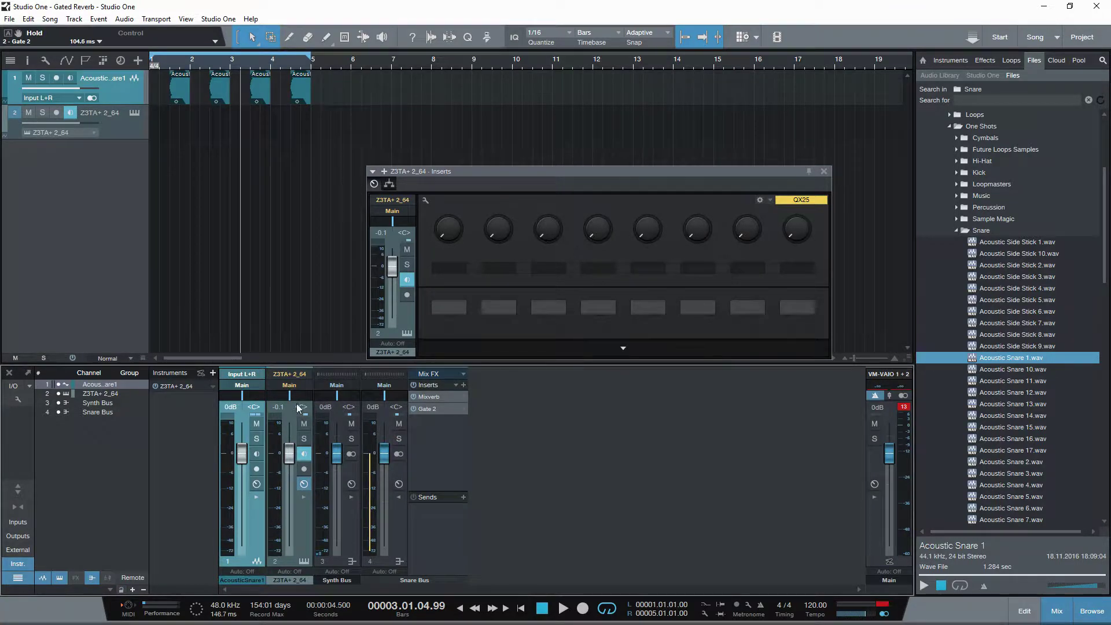
{"action": "left_click", "coordinate": [305, 496]}
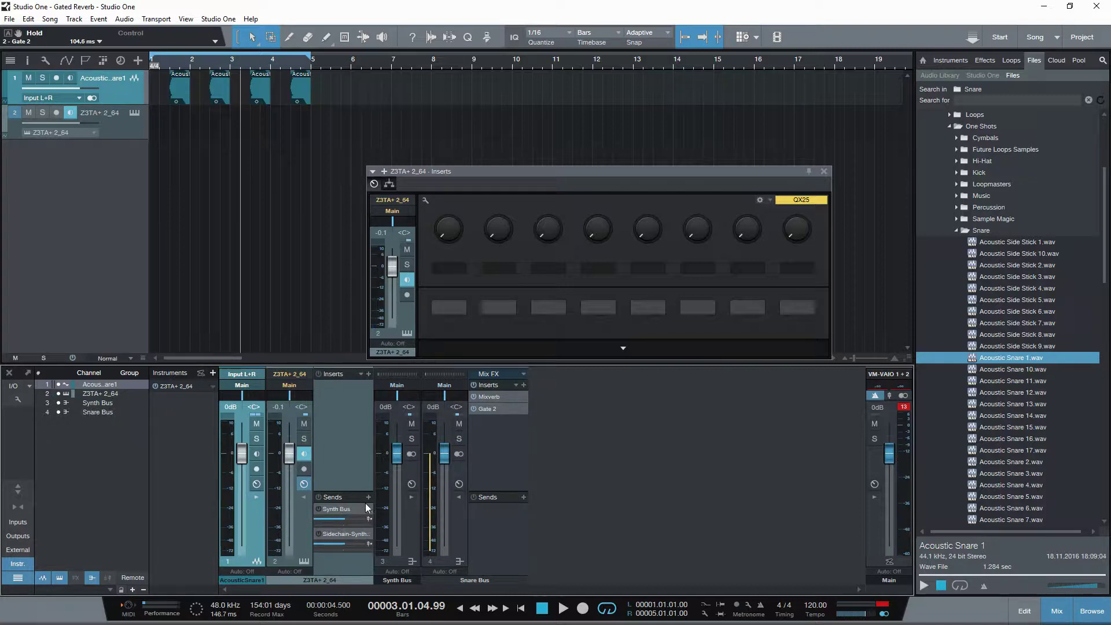
{"action": "left_click", "coordinate": [459, 498]}
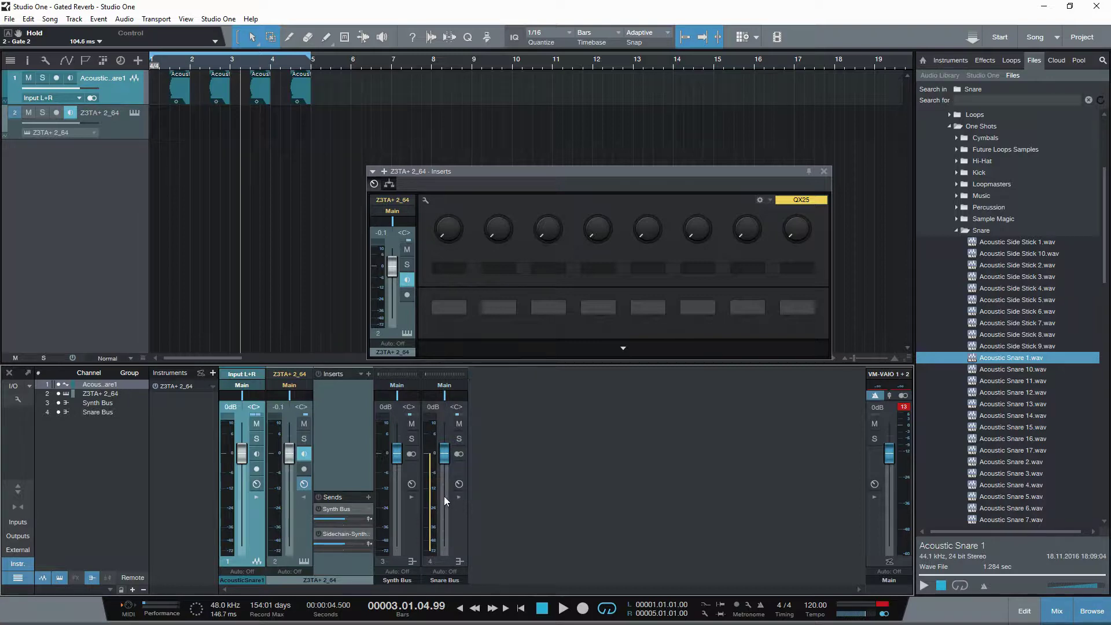
{"action": "left_click", "coordinate": [411, 496]}
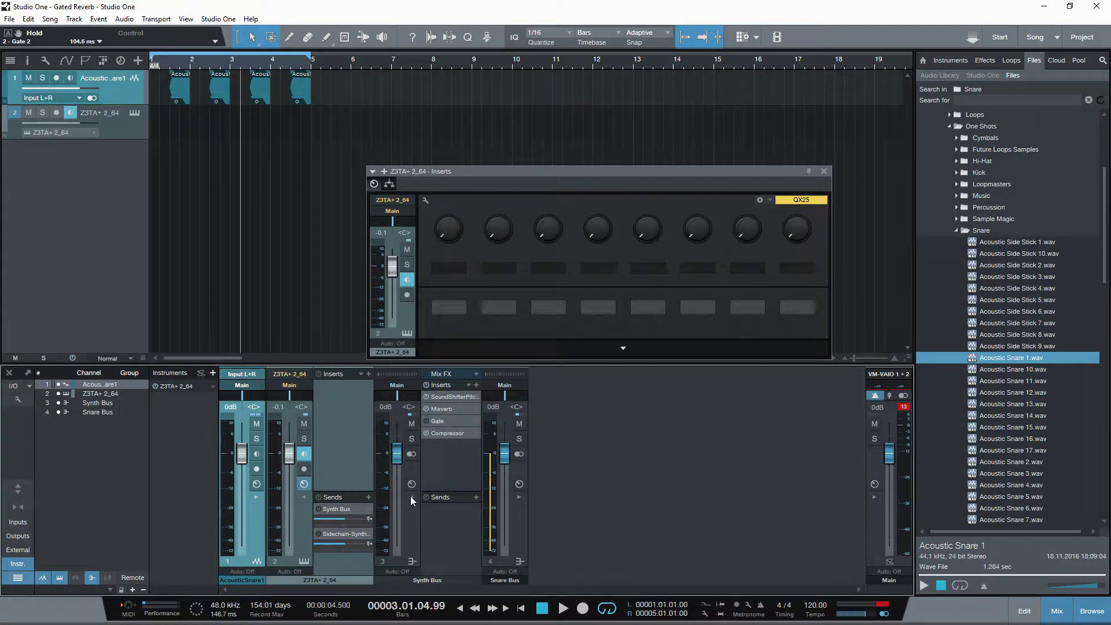
Show the Synth Bus settings for Mixverb, Gate and Compressor one after another
{"action": "left_click", "coordinate": [426, 409]}
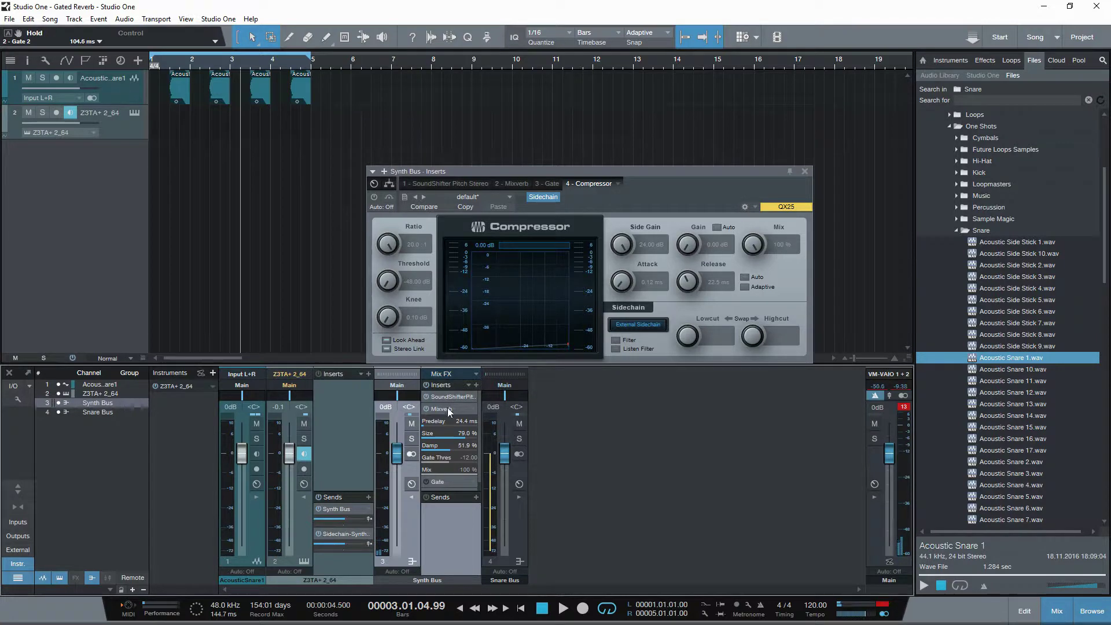
{"action": "left_click", "coordinate": [512, 183]}
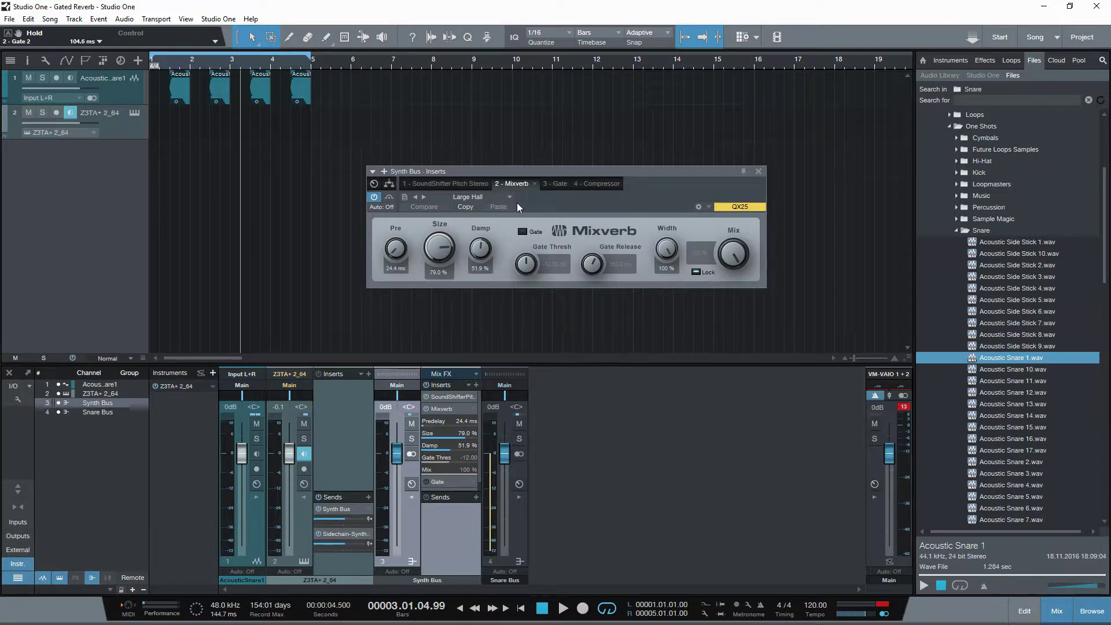
{"action": "left_click", "coordinate": [558, 184]}
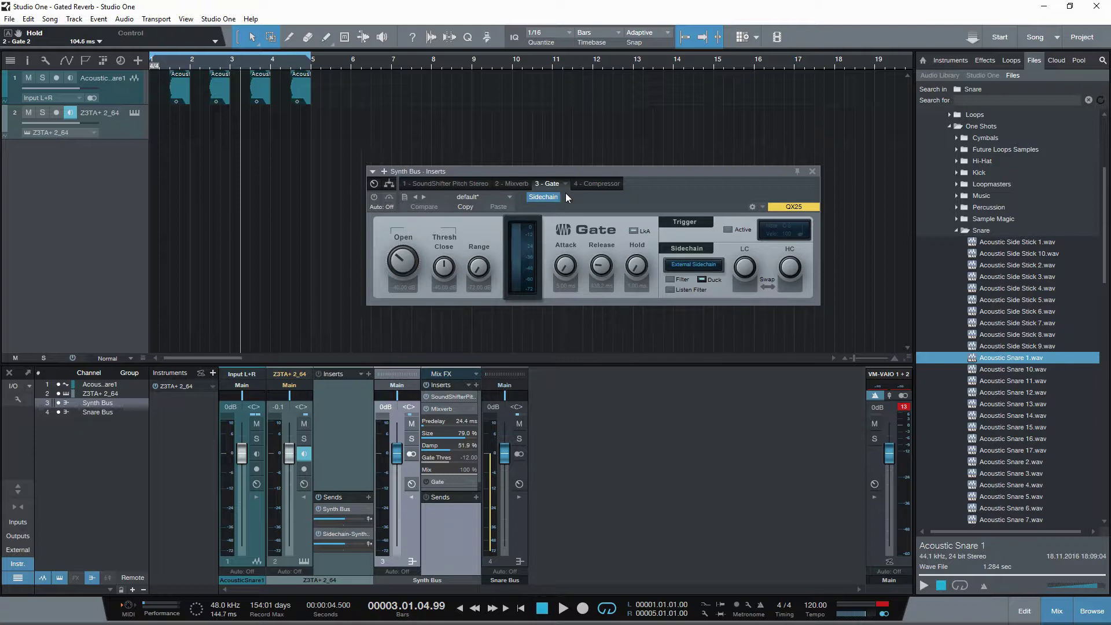
{"action": "left_click", "coordinate": [596, 186]}
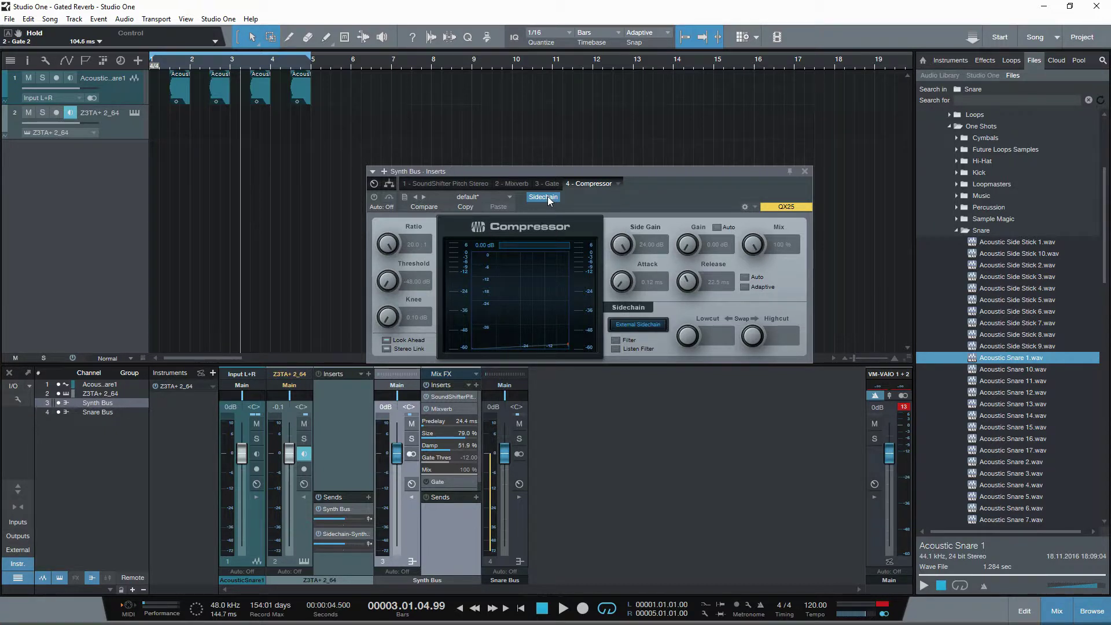
Route the Z3TA+ 2 channel's sidechain send to the Synth Bus Compressor, and activate that Compressor
{"action": "right_click", "coordinate": [361, 534]}
{"action": "mouse_move", "coordinate": [412, 475]}
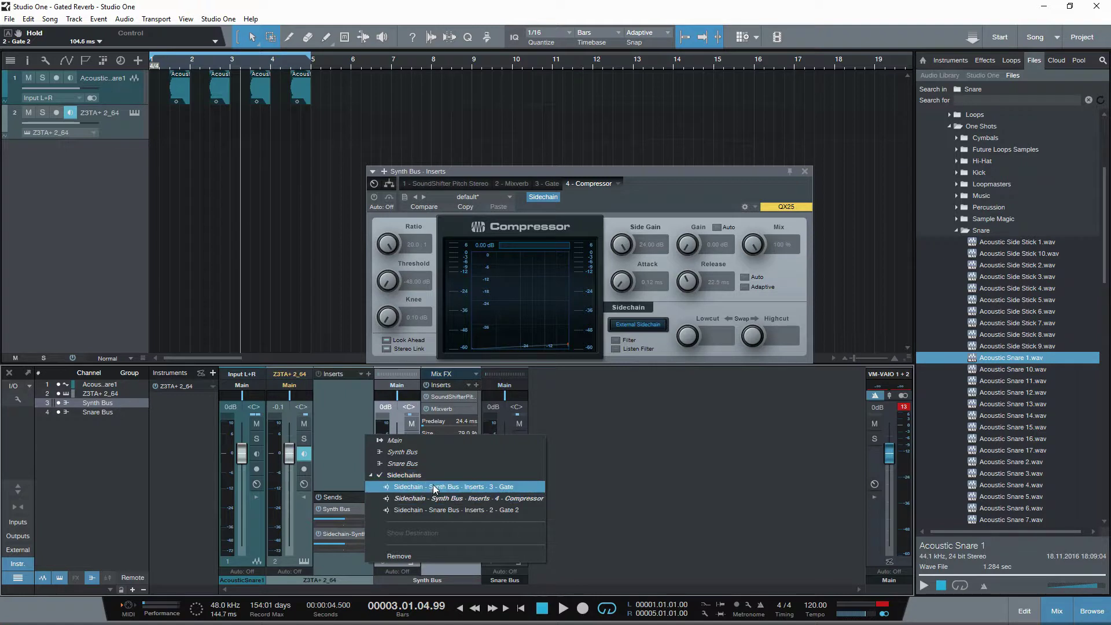
{"action": "left_click", "coordinate": [435, 499]}
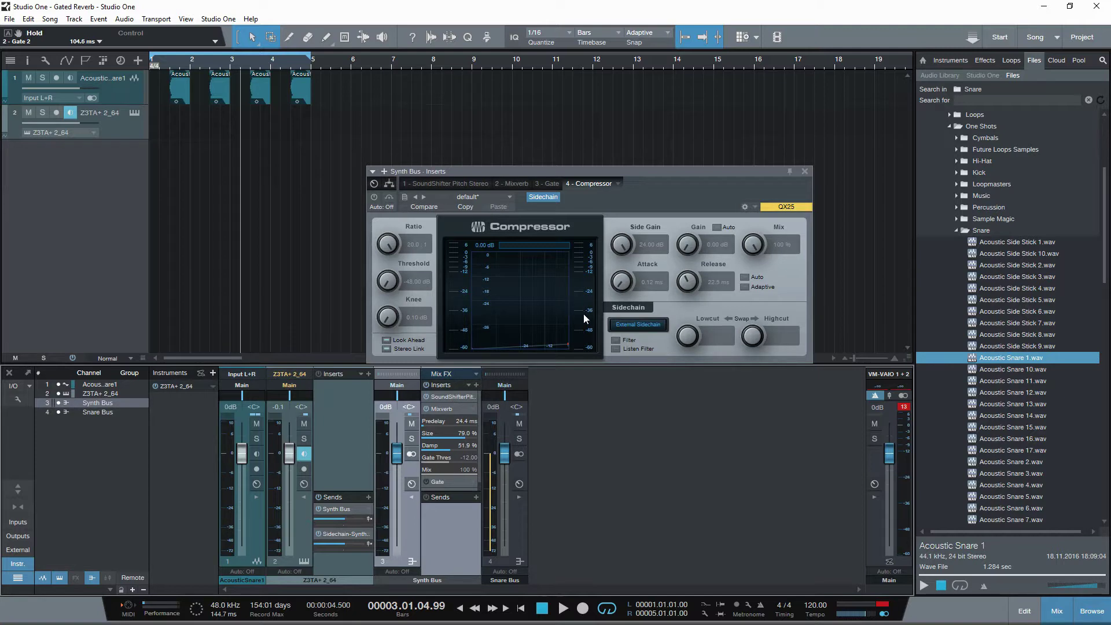
{"action": "left_click", "coordinate": [375, 197]}
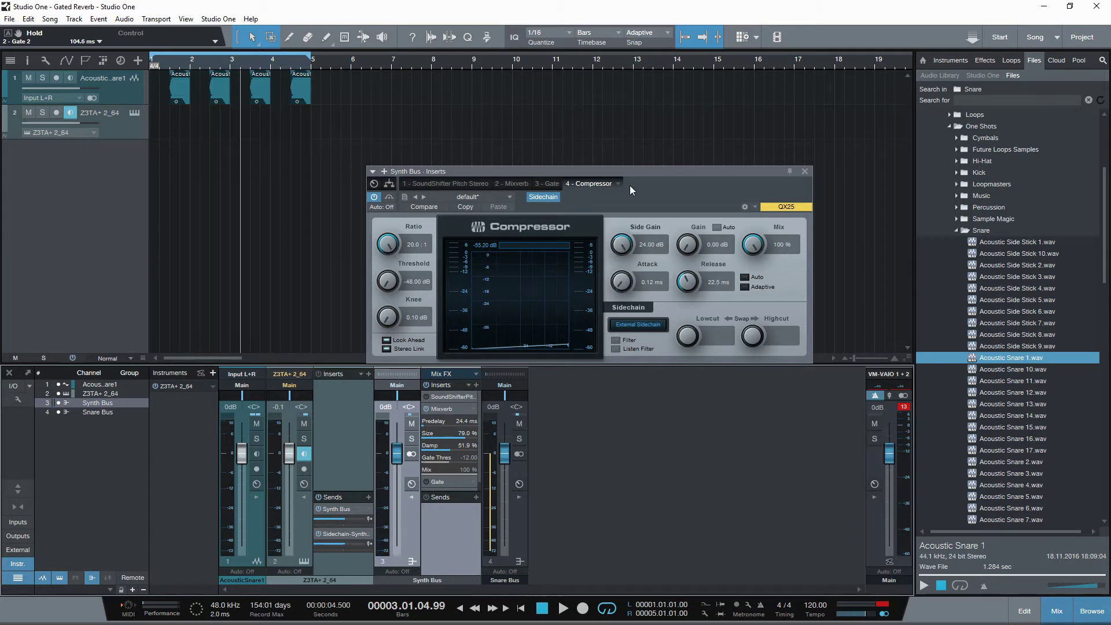
{"action": "left_click_drag", "start_coordinate": [646, 174], "coordinate": [682, 138]}
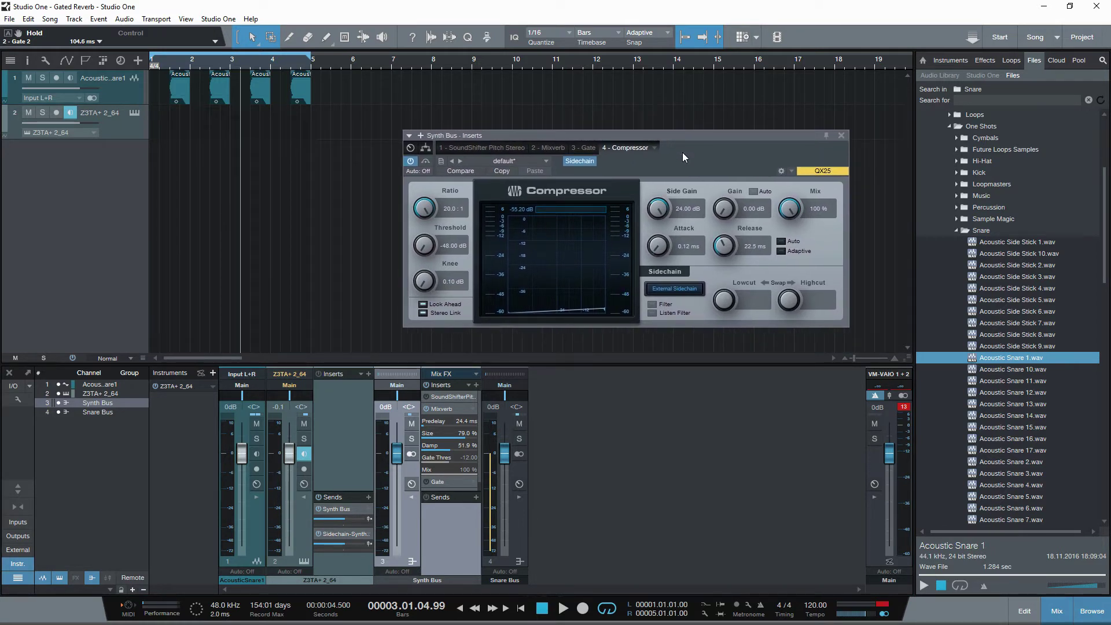